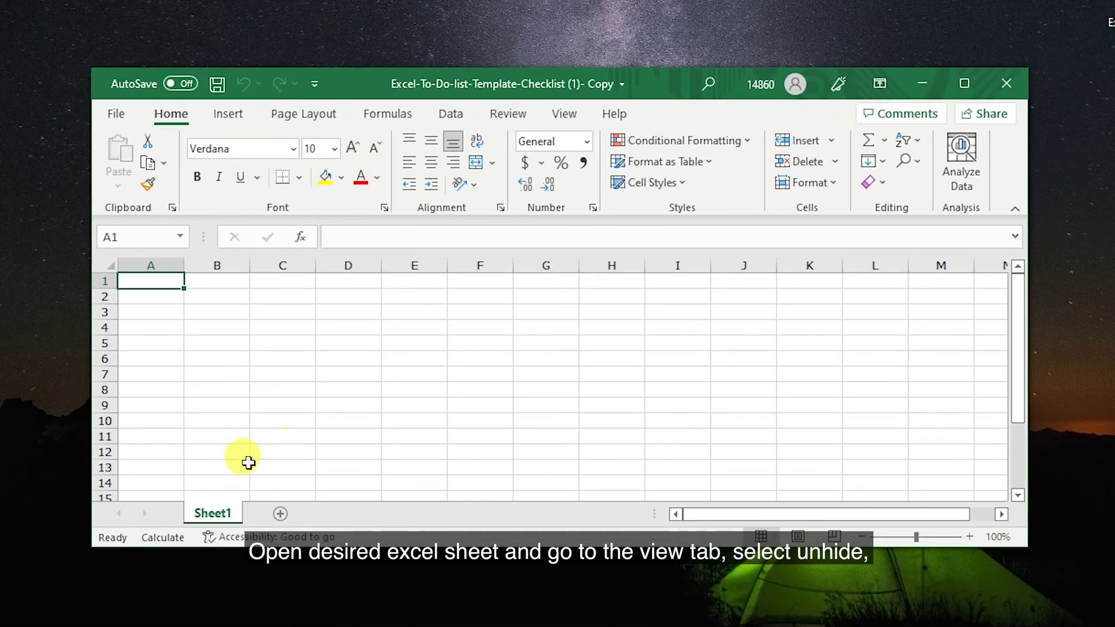
# Unhide the To Do List Drop Down sheet from the Sheet1 tab menu
pyautogui.rightClick(208, 512)
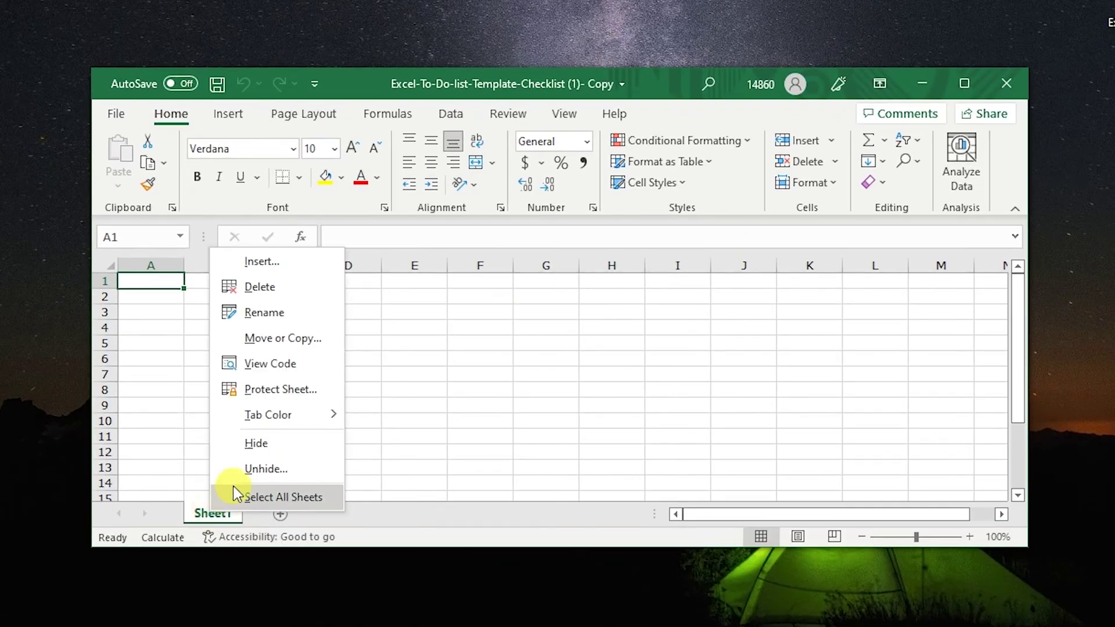
pyautogui.click(265, 470)
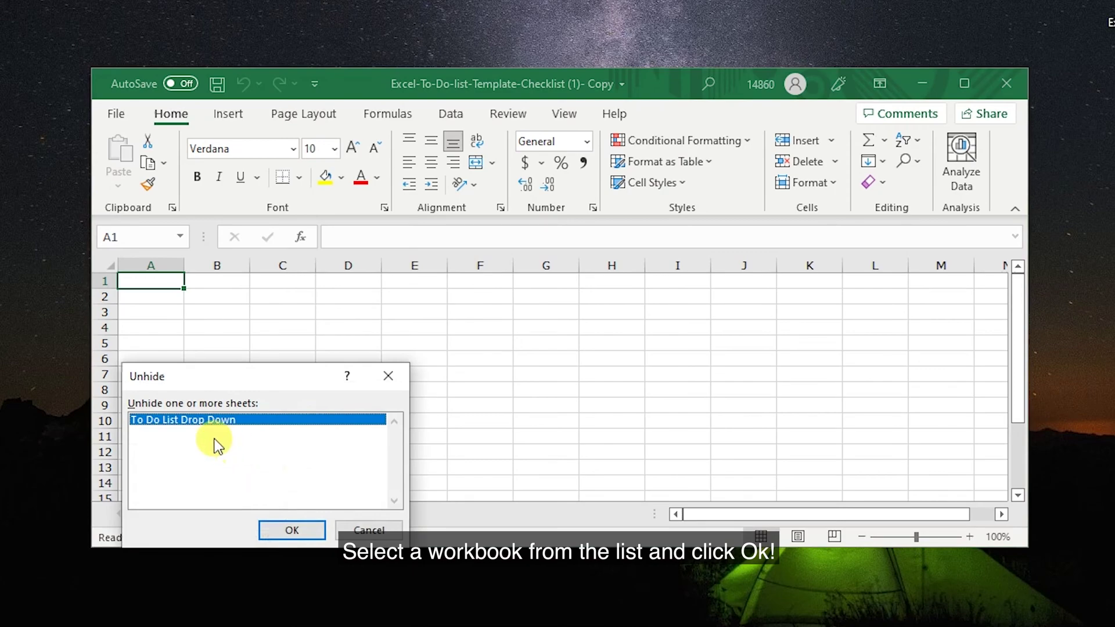
pyautogui.click(292, 530)
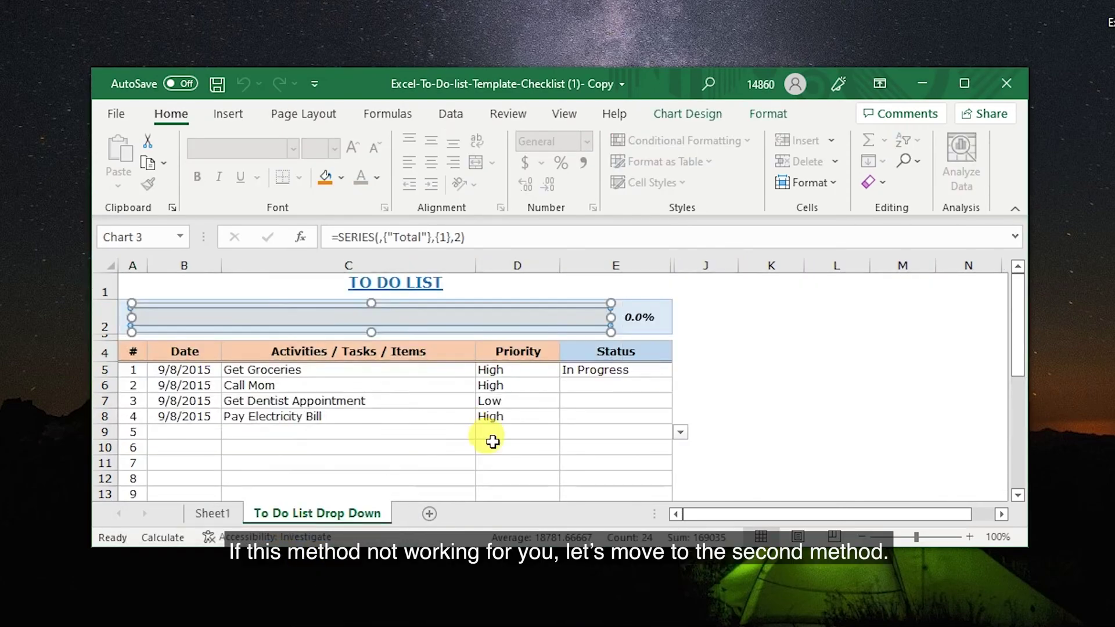
pyautogui.keyDown('ctrl'); pyautogui.scroll(1, 494, 442); pyautogui.keyUp('ctrl')
pyautogui.scroll(2, 494, 441)
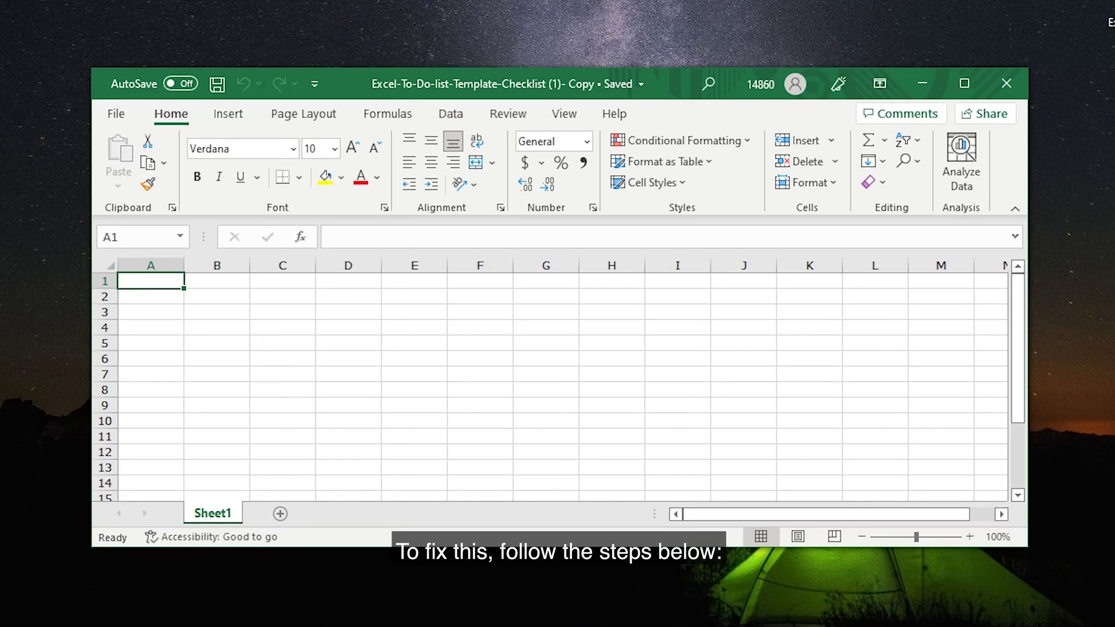
# Check 'Disable hardware graphics acceleration' in Excel's Advanced options and confirm with OK
pyautogui.click(118, 115)
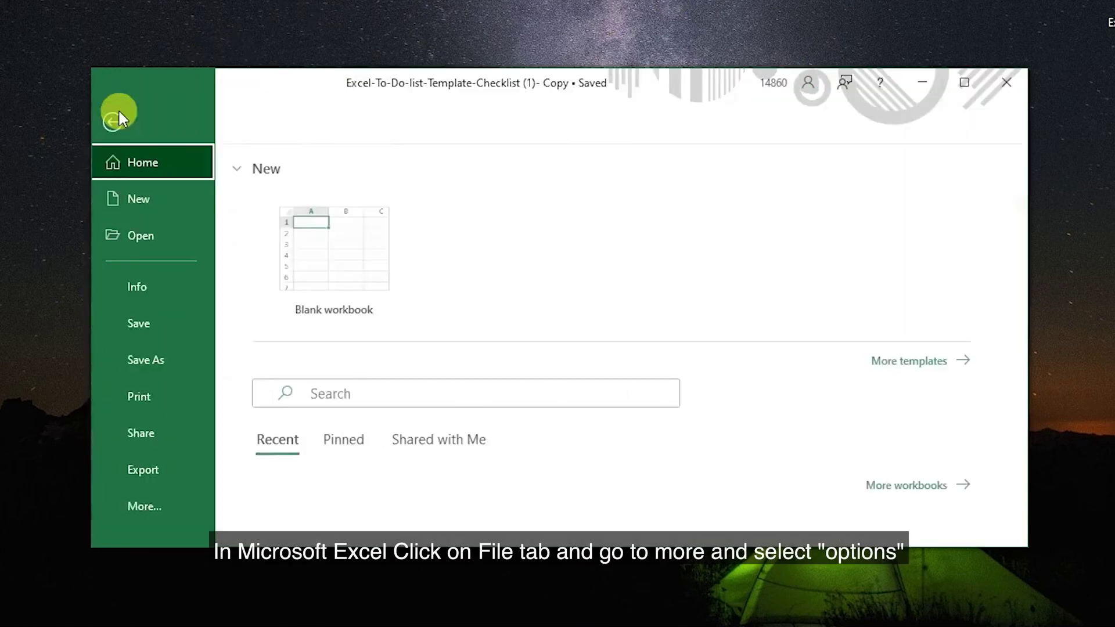
pyautogui.click(173, 497)
pyautogui.click(264, 497)
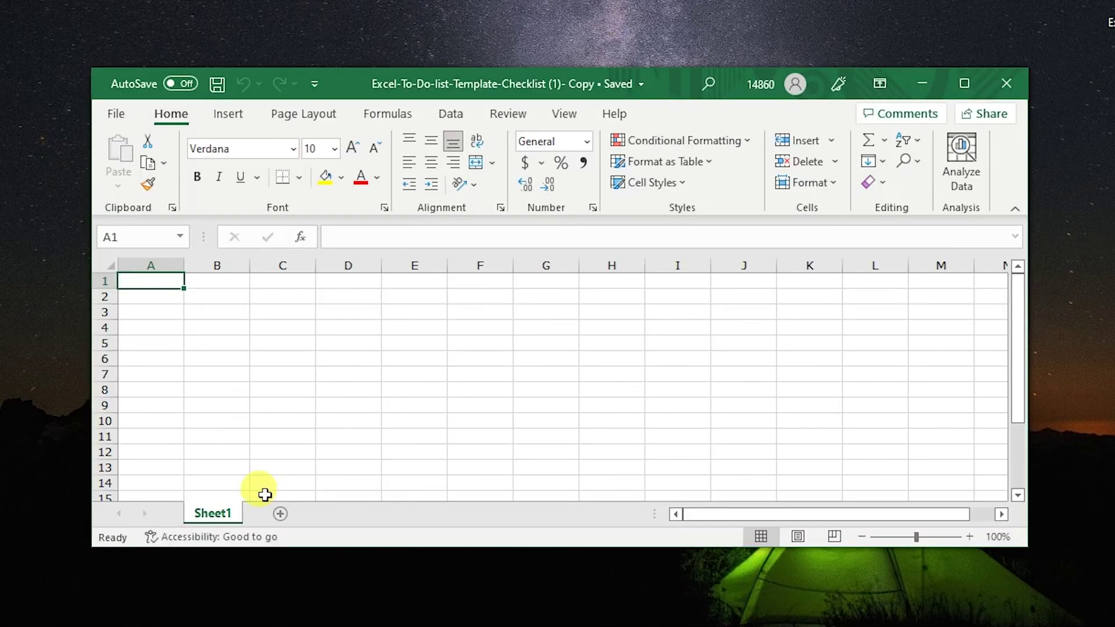
pyautogui.click(239, 214)
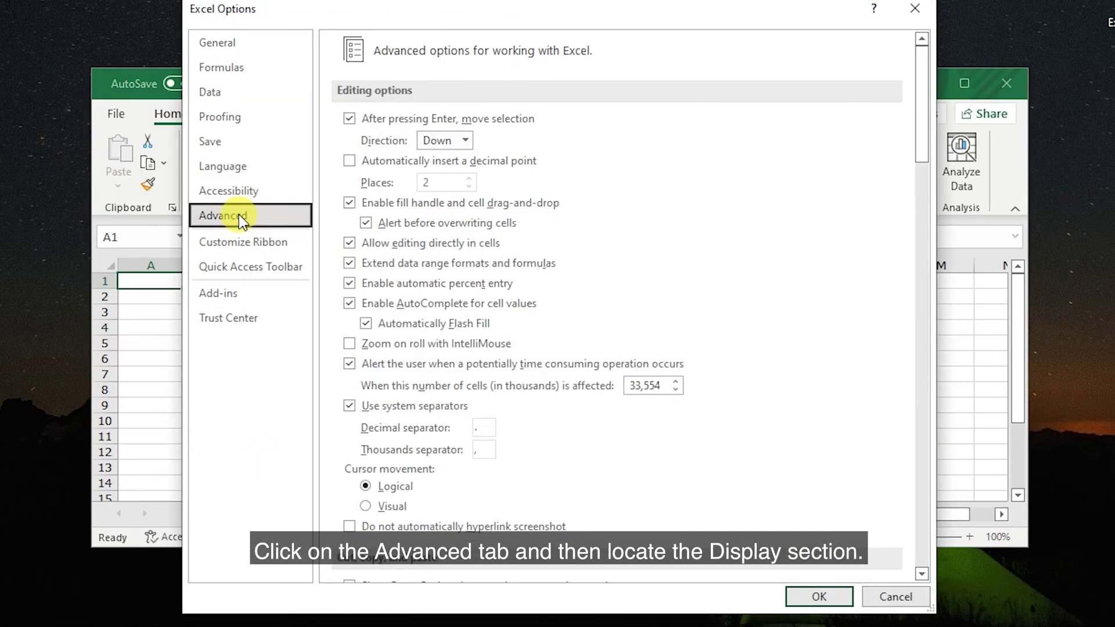
pyautogui.scroll(-5, 897, 131)
pyautogui.moveTo(911, 179); pyautogui.dragTo(920, 311)
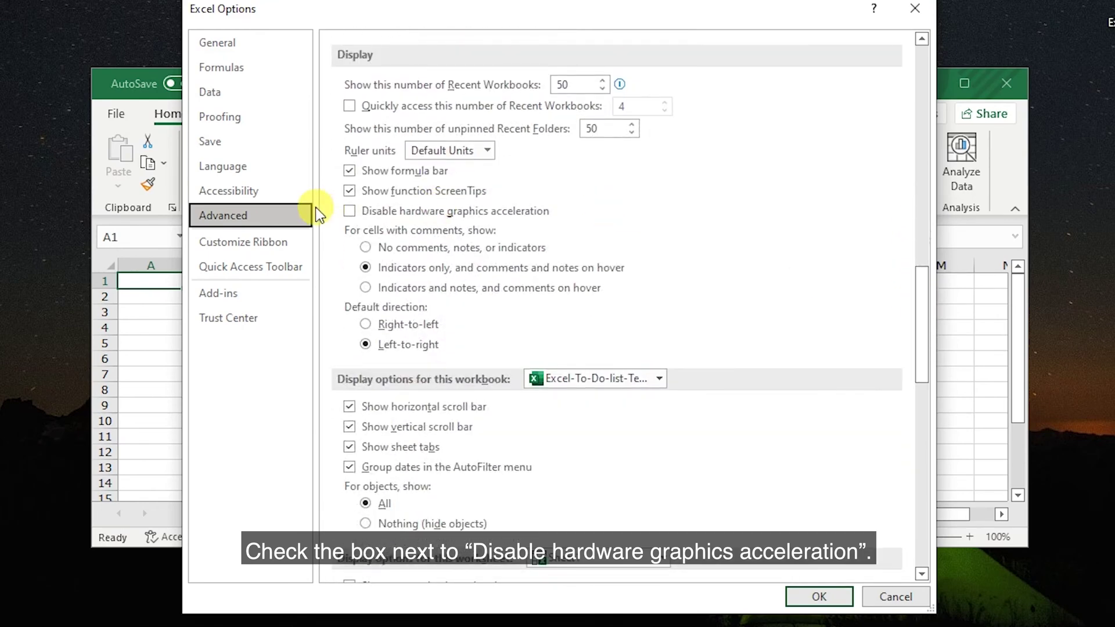
pyautogui.click(348, 212)
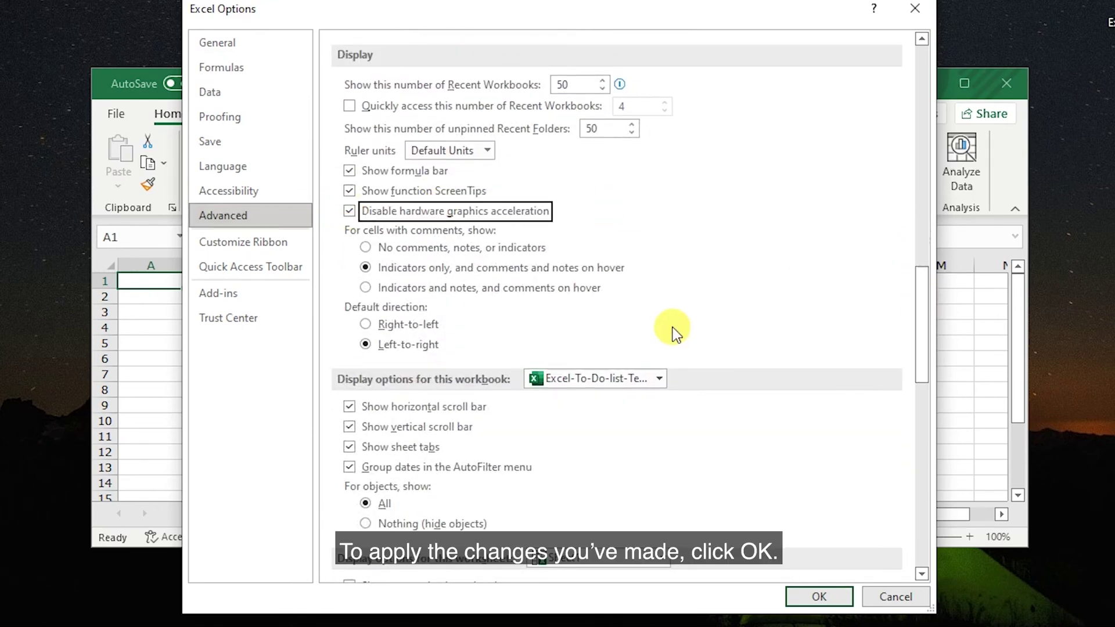
pyautogui.click(819, 593)
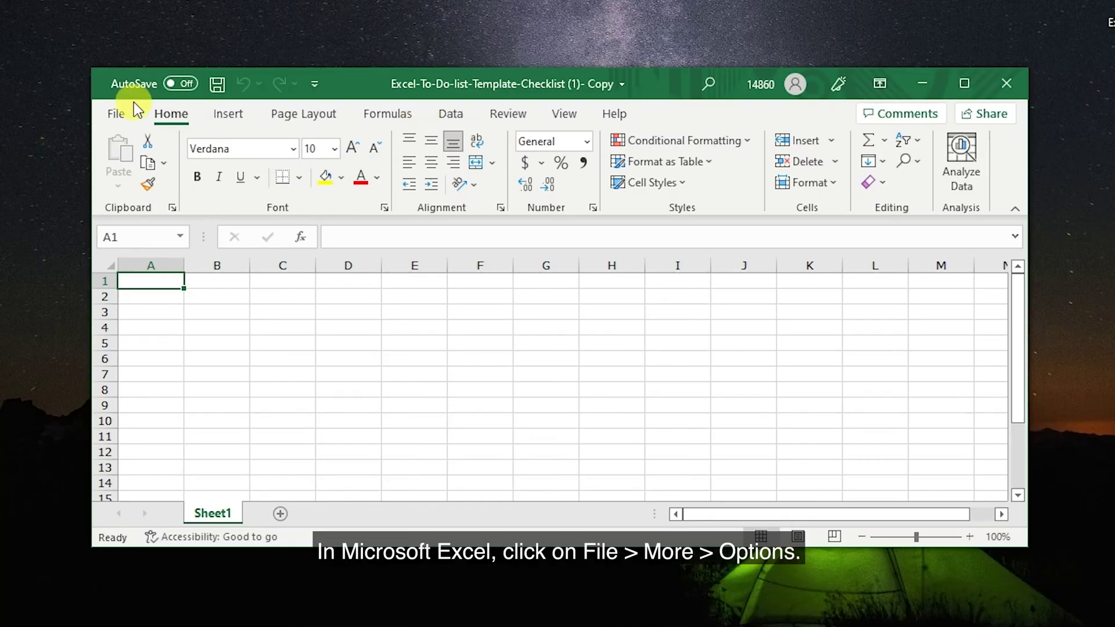
# Uncheck 'Ignore other applications that use Dynamic Data Exchange (DDE)' in Excel's Advanced options
pyautogui.click(123, 114)
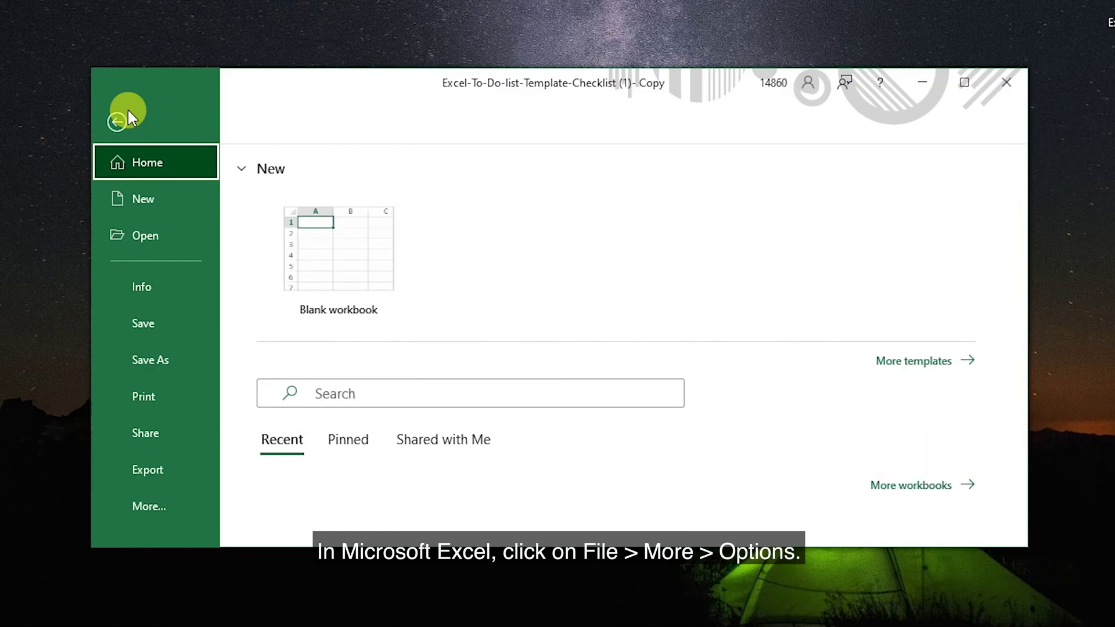
pyautogui.click(168, 506)
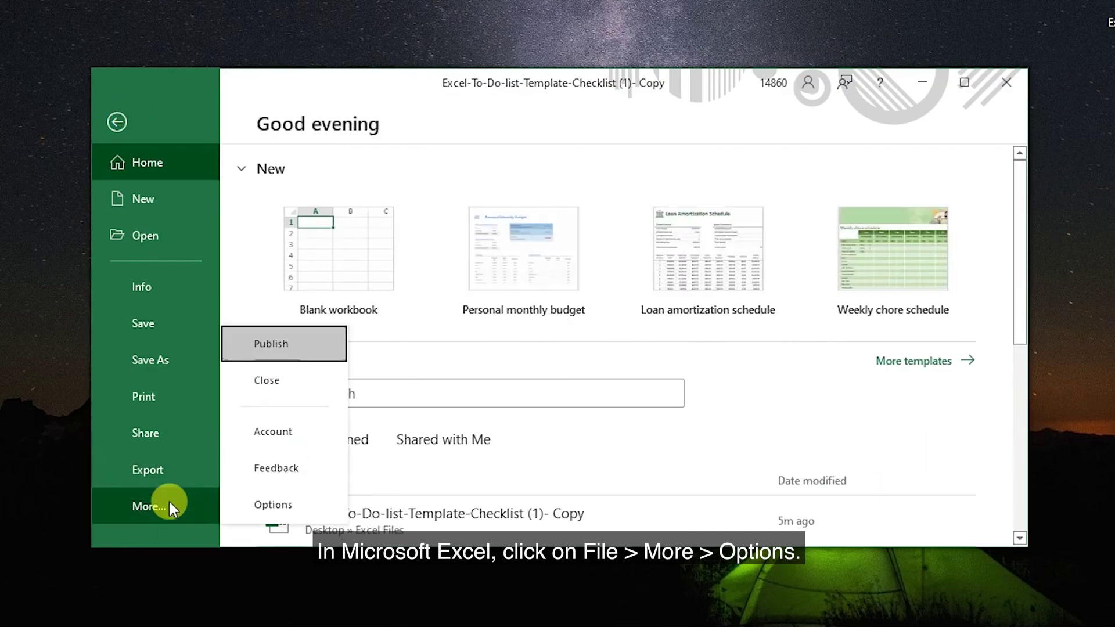
pyautogui.click(268, 506)
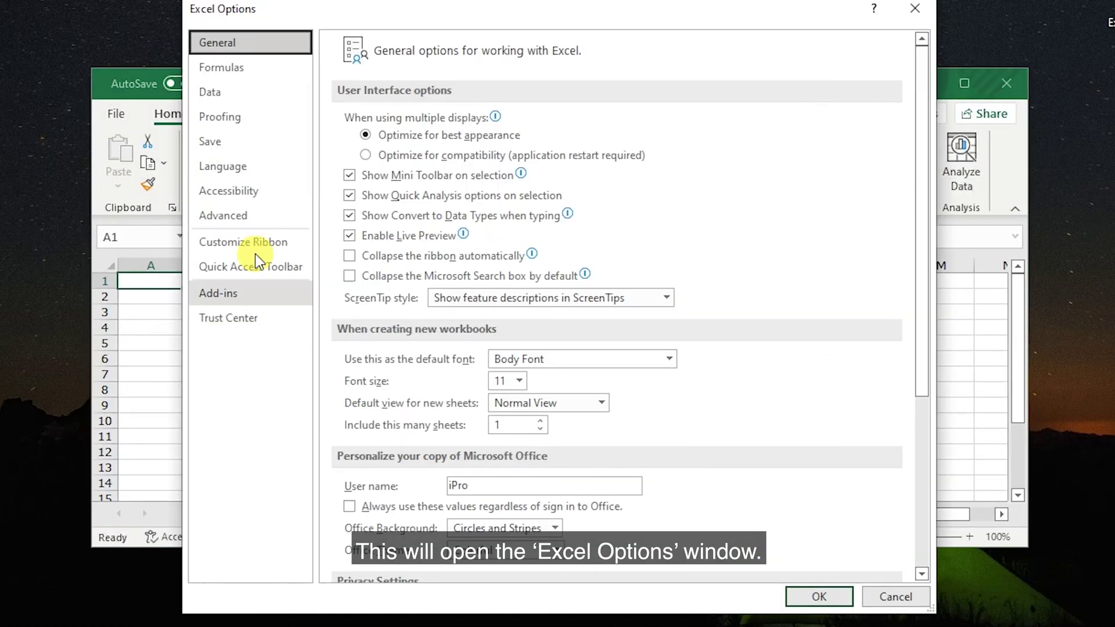
pyautogui.click(224, 216)
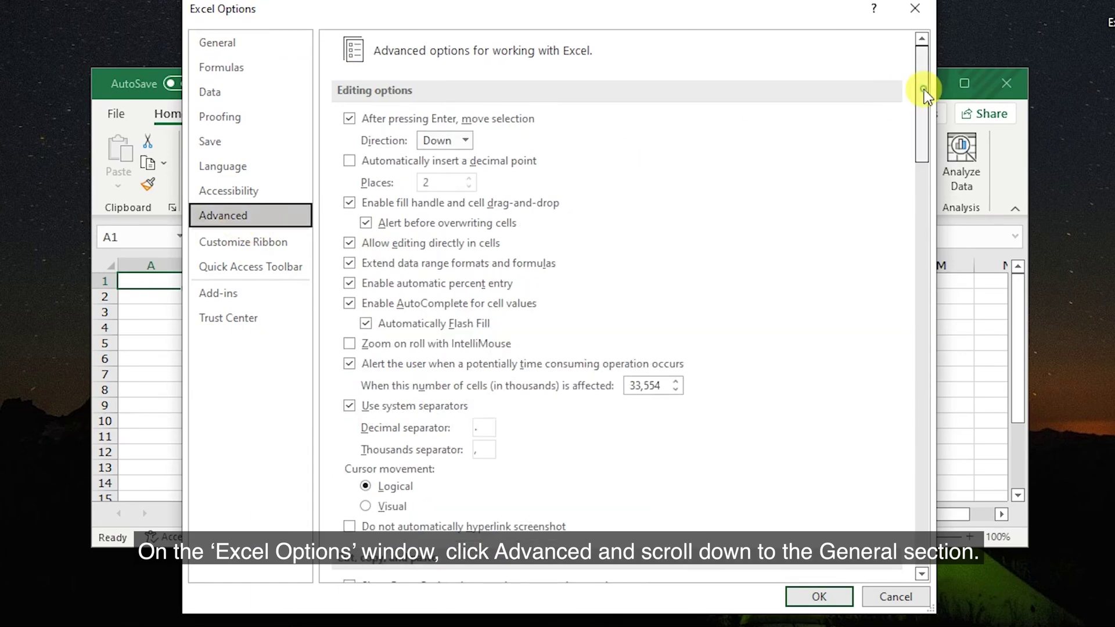
pyautogui.moveTo(925, 90); pyautogui.dragTo(953, 503)
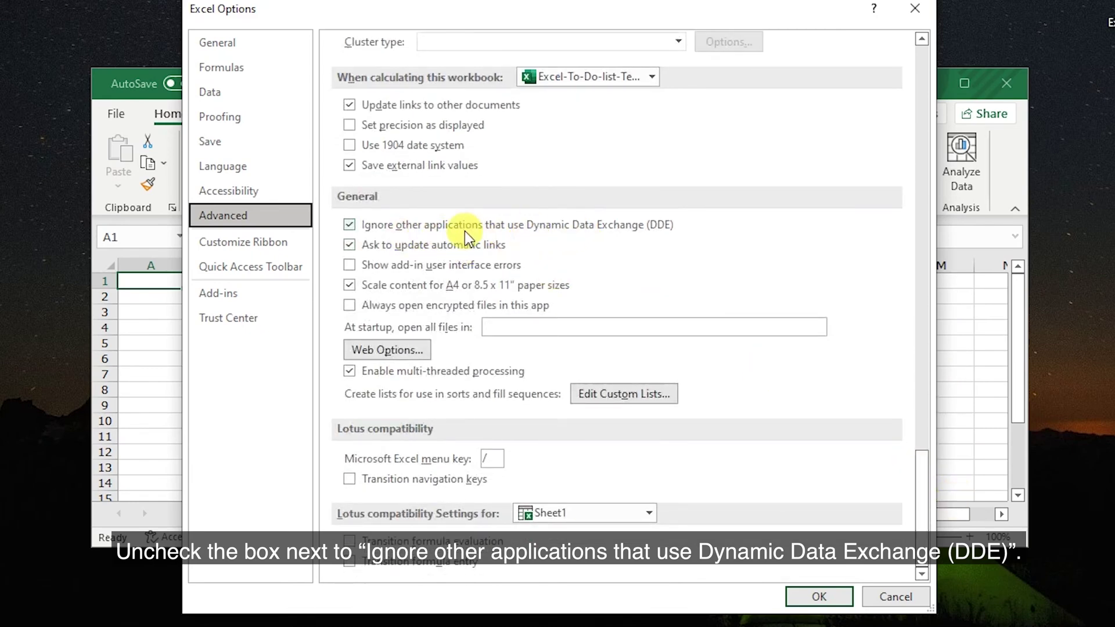
pyautogui.click(349, 224)
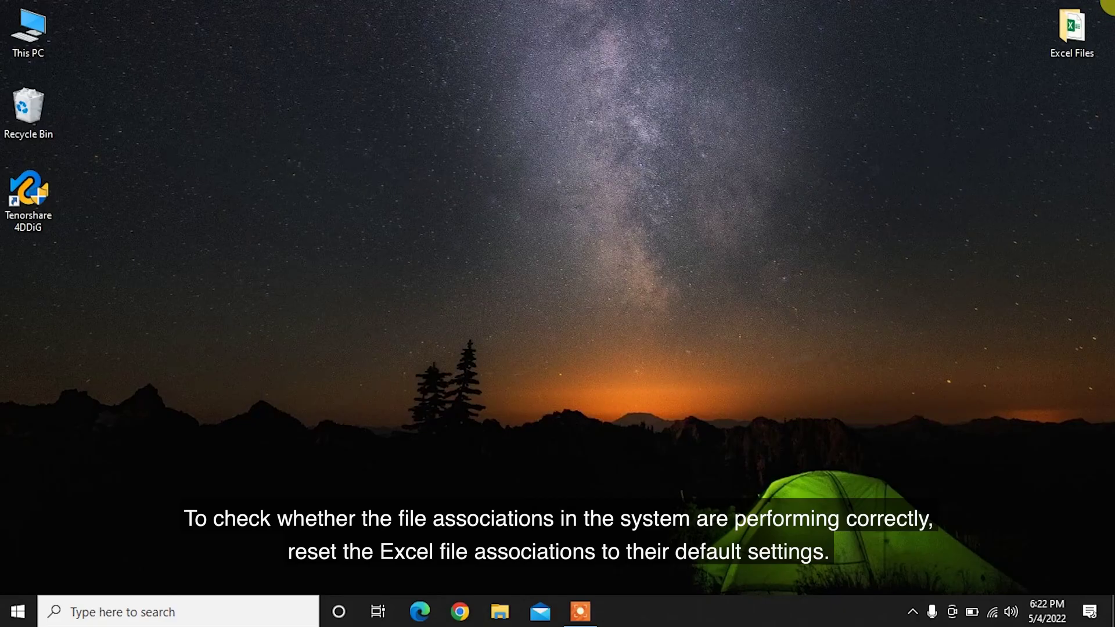
# Copy the to-do list workbook from the Excel Files folder onto the desktop
pyautogui.click(1065, 20)
pyautogui.doubleClick(1065, 20)
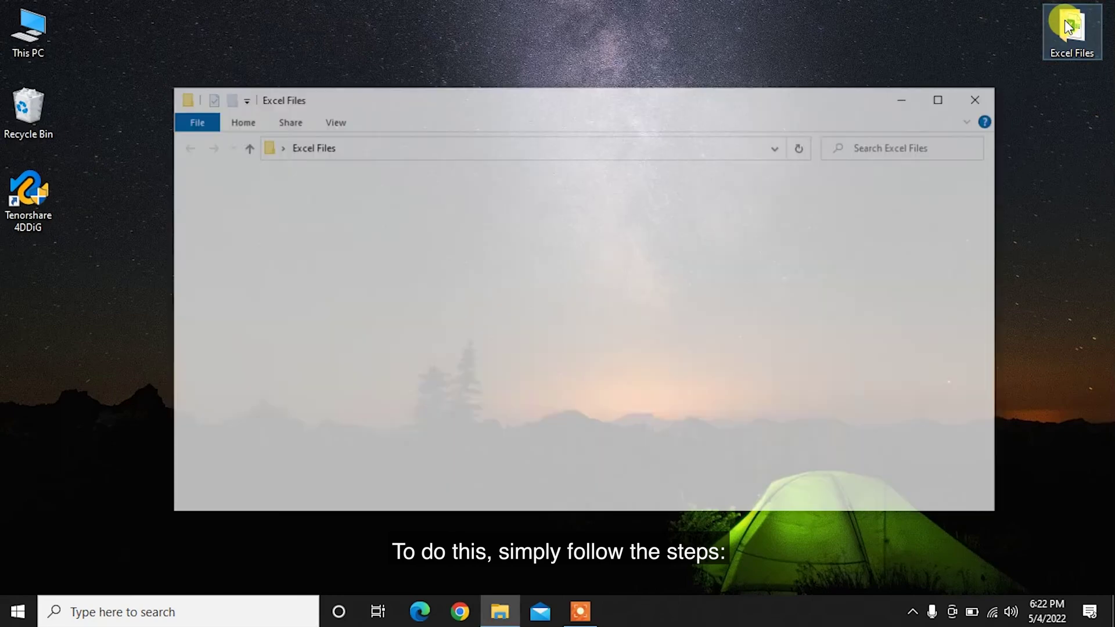
pyautogui.click(444, 200)
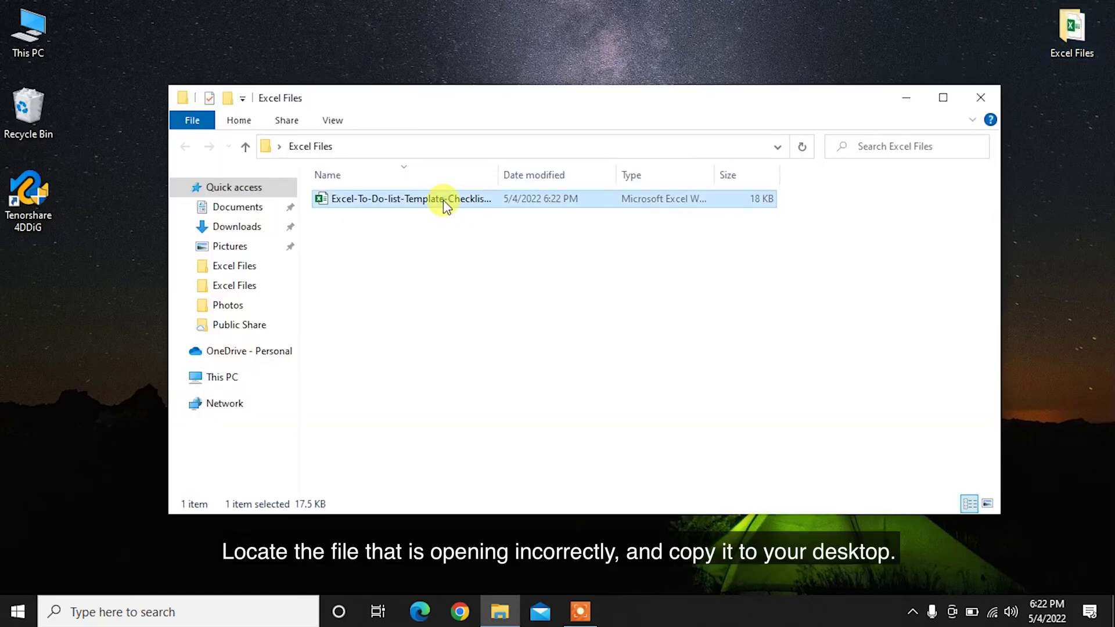
pyautogui.hotkey('ctrl', 'c')
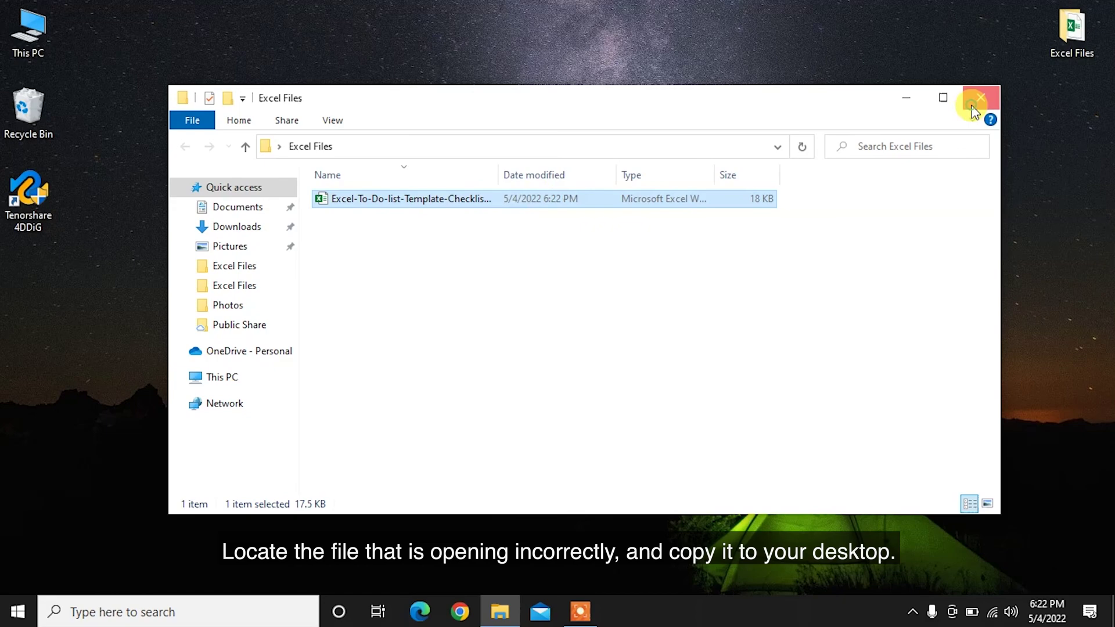
pyautogui.click(981, 97)
pyautogui.hotkey('ctrl', 'v')
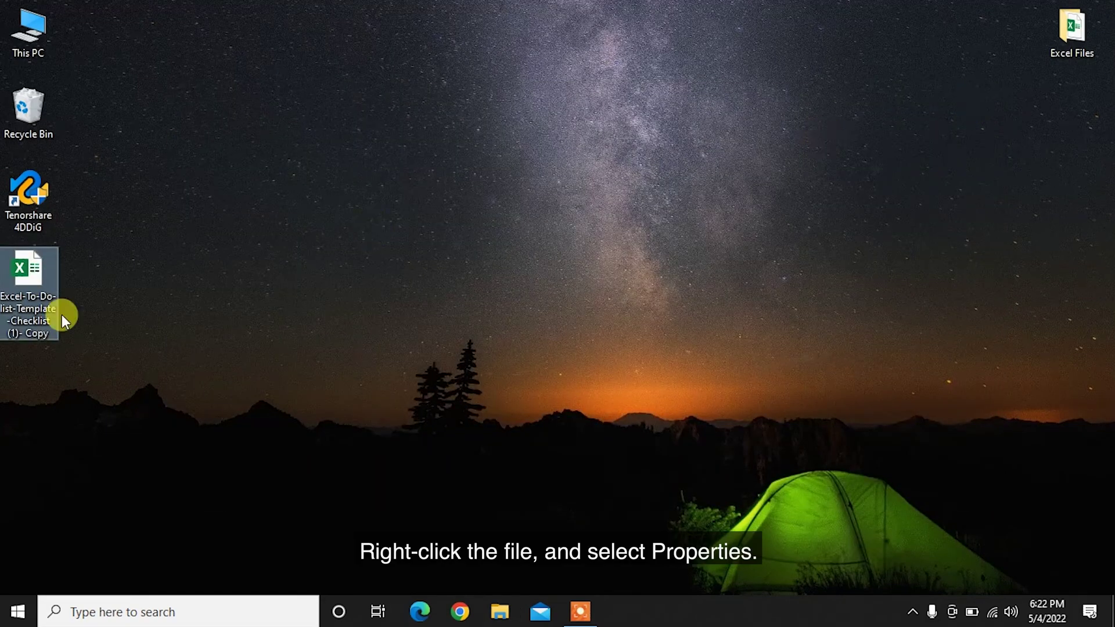
pyautogui.click(29, 296)
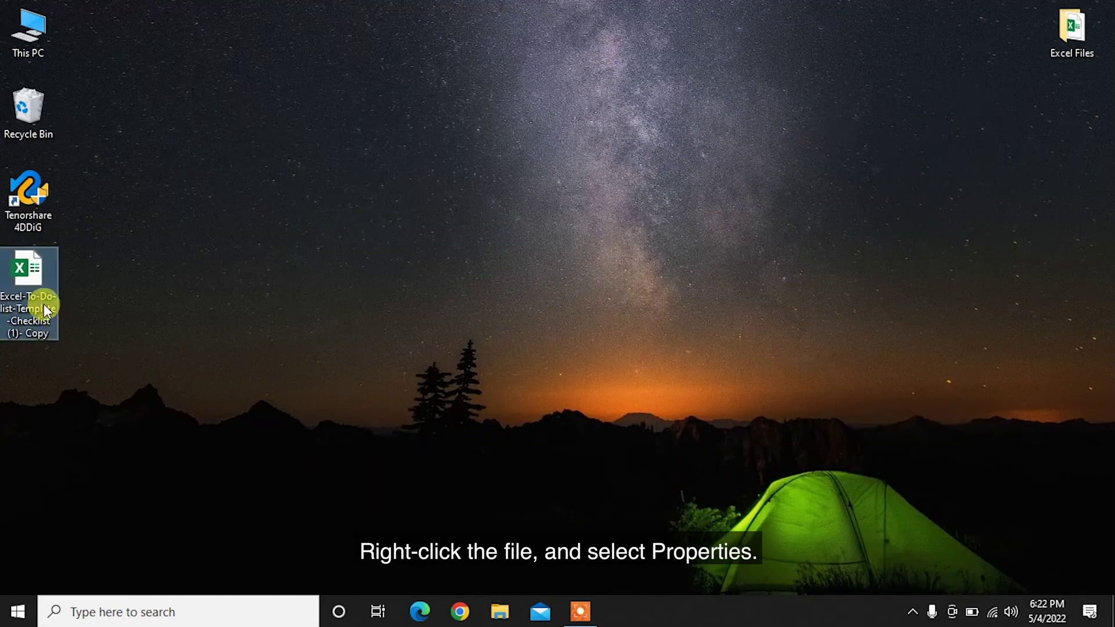
# In the copy's Properties, keep Excel as the app for .xlsx files and apply
pyautogui.rightClick(44, 305)
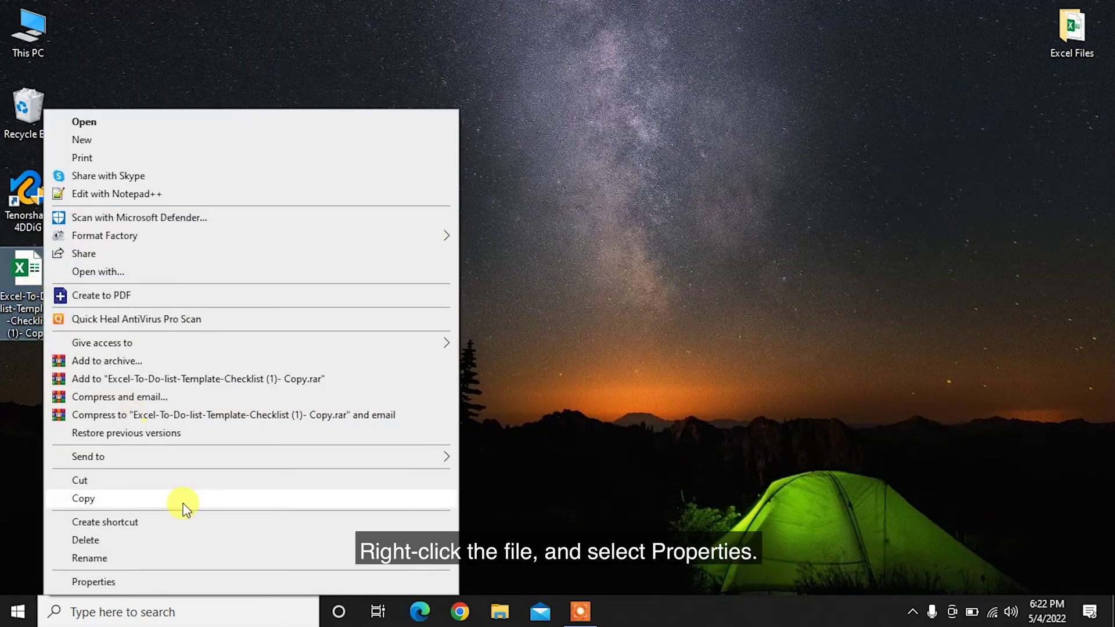
pyautogui.click(150, 588)
pyautogui.moveTo(187, 184); pyautogui.dragTo(547, 109)
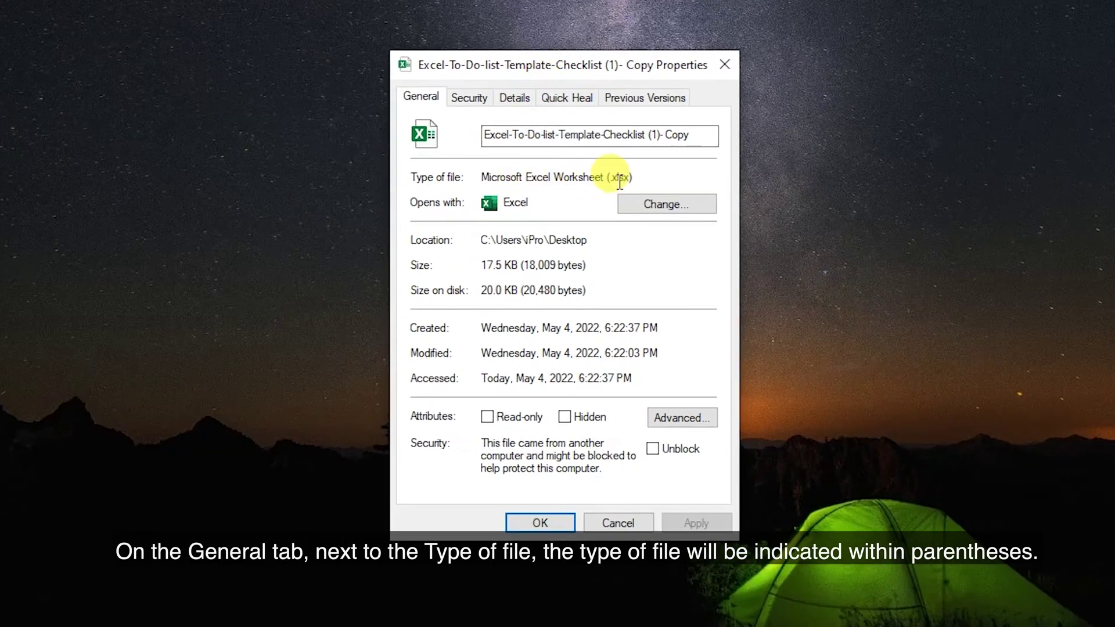
pyautogui.moveTo(607, 178); pyautogui.dragTo(636, 177)
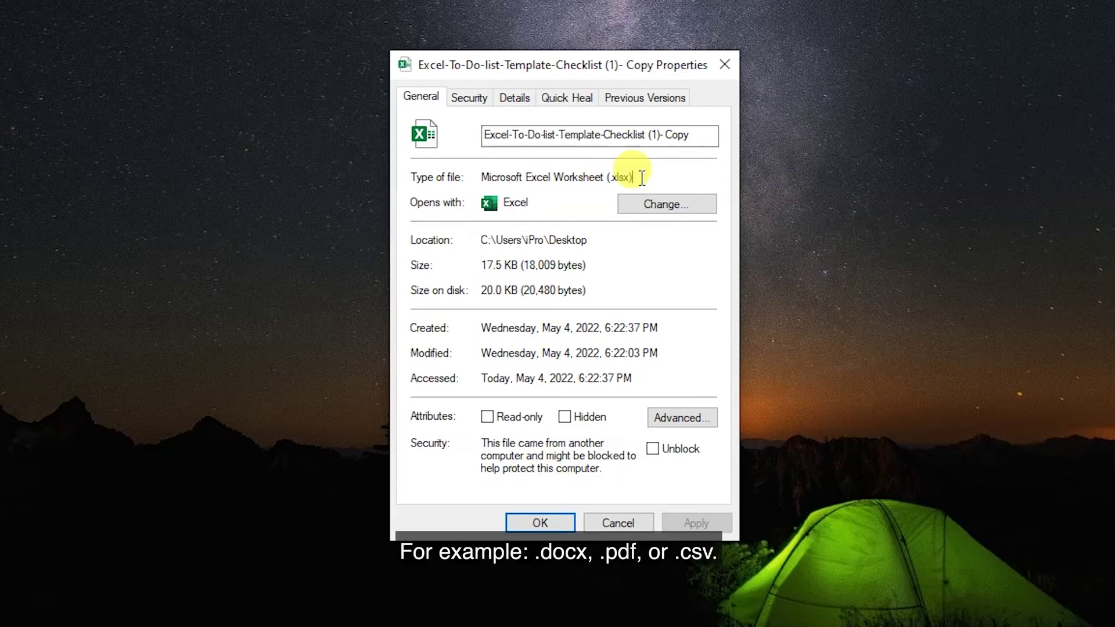
pyautogui.click(667, 181)
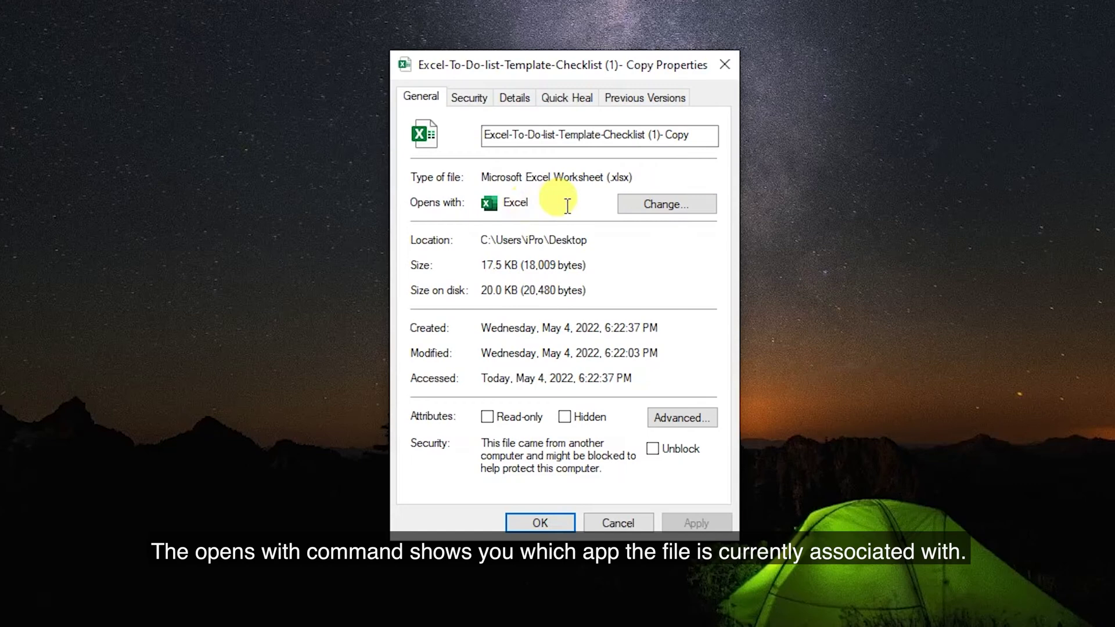
pyautogui.click(656, 211)
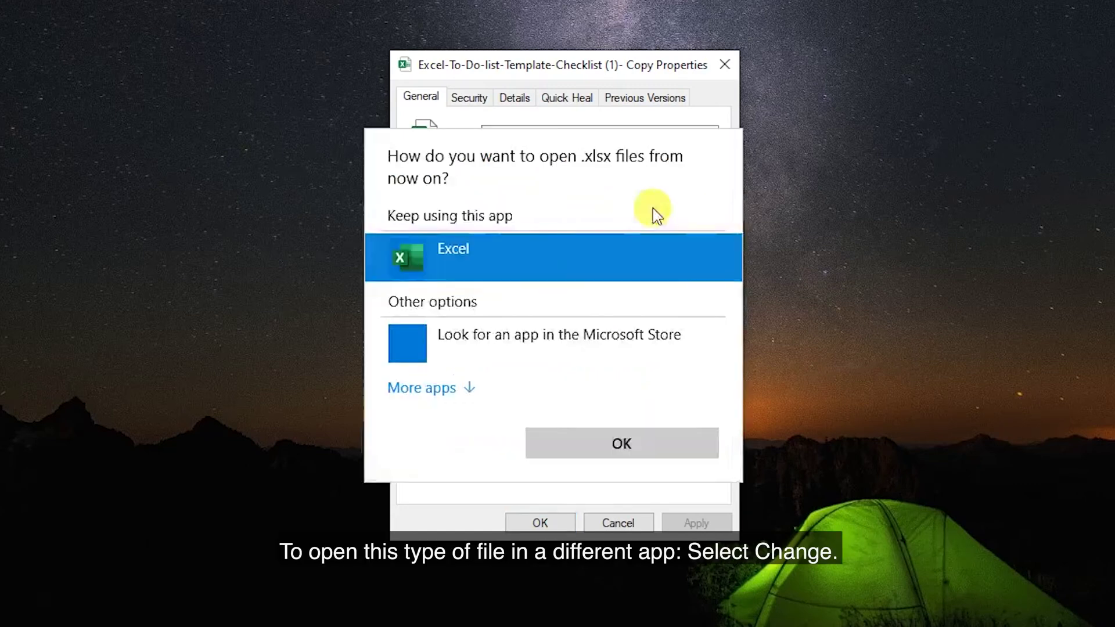
pyautogui.click(421, 389)
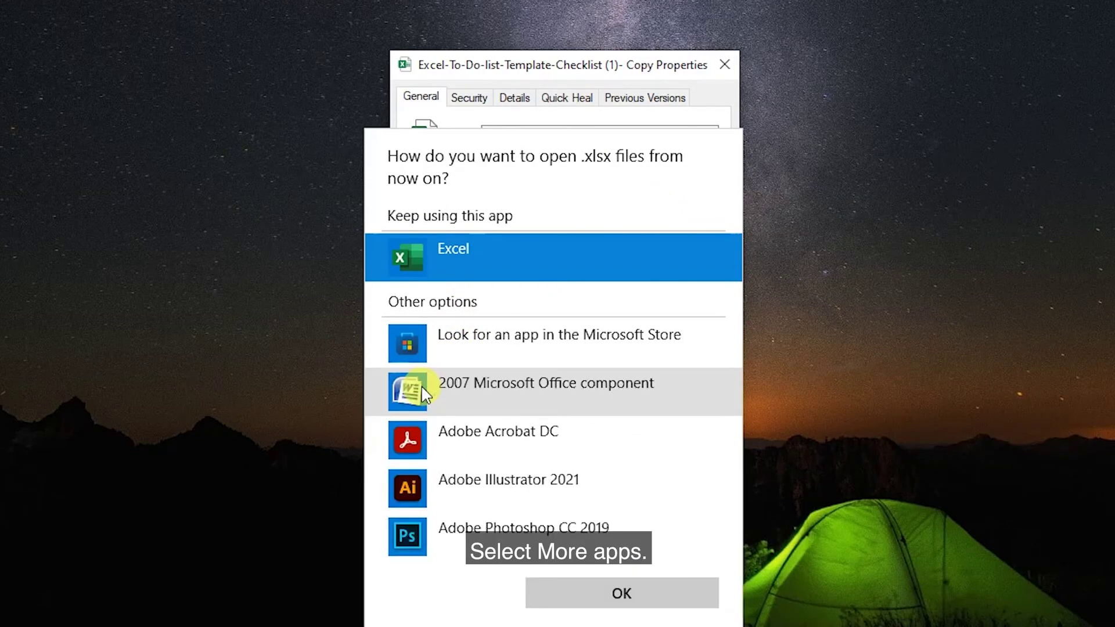
pyautogui.scroll(-5, 541, 435)
pyautogui.scroll(5, 547, 446)
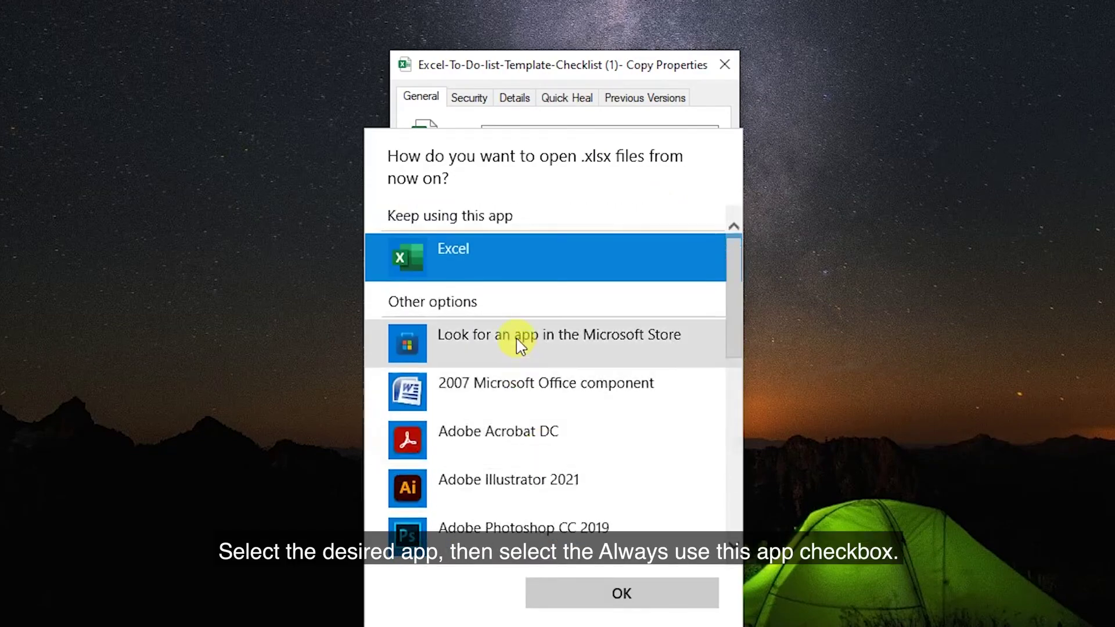
pyautogui.click(630, 592)
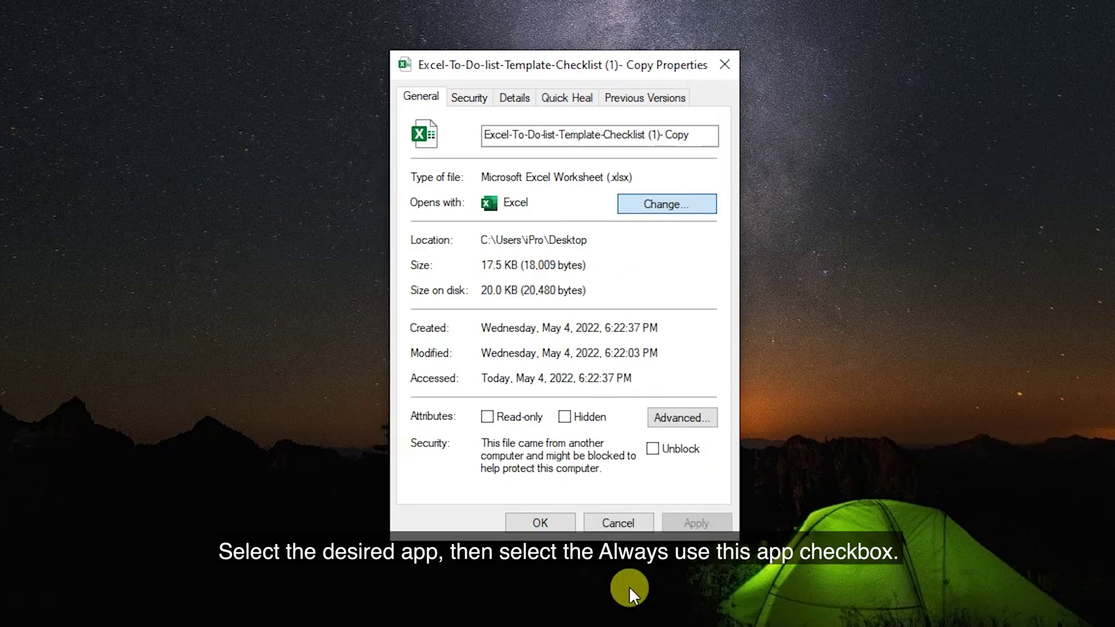
pyautogui.click(696, 526)
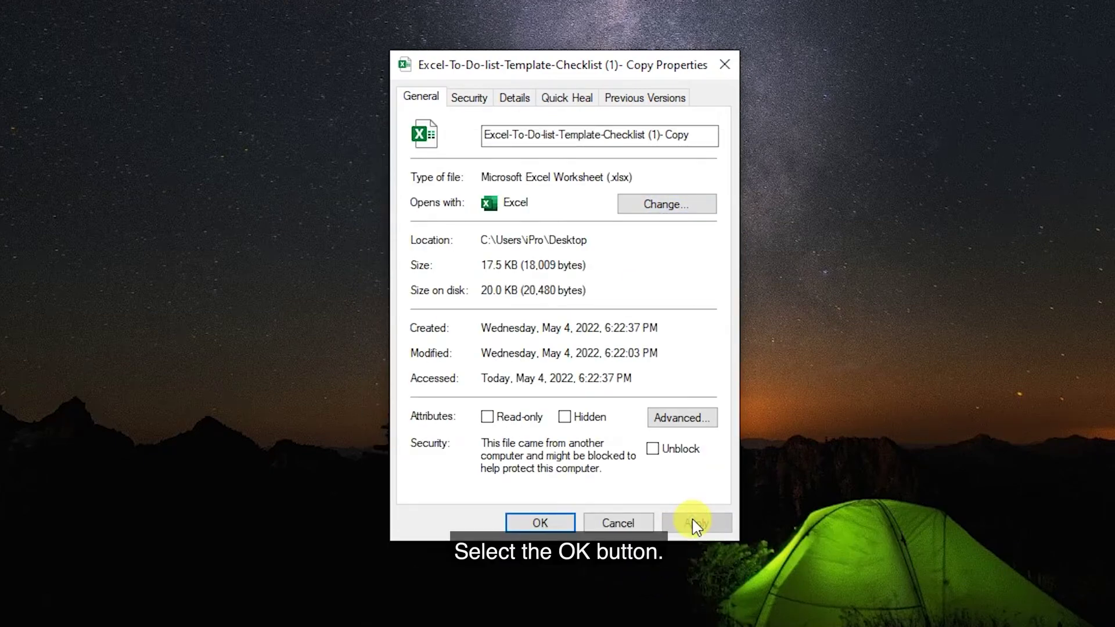
pyautogui.click(600, 523)
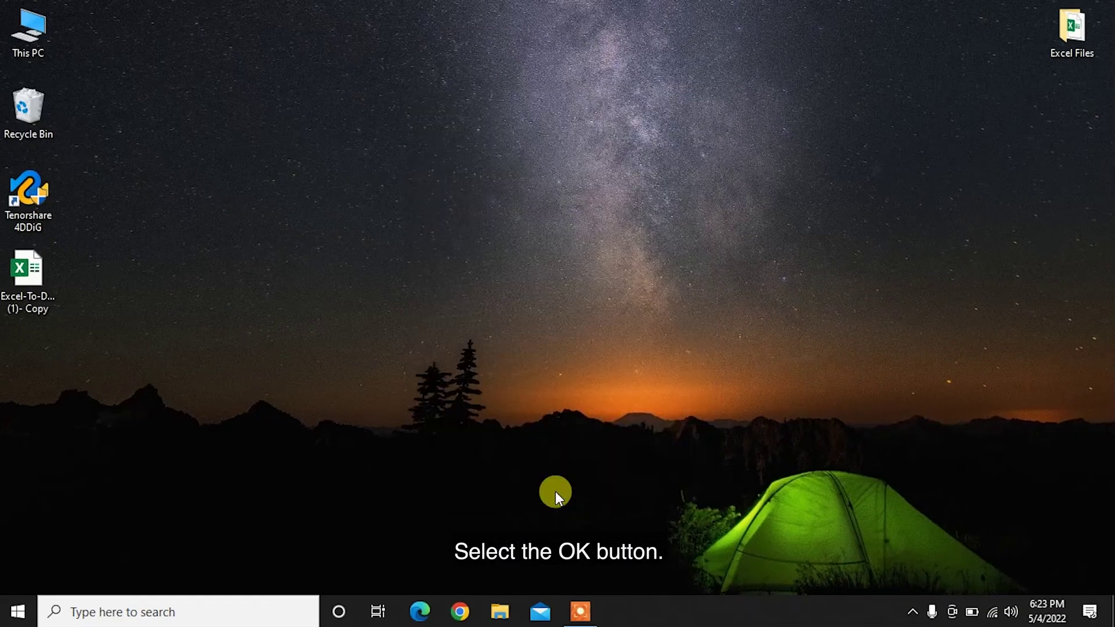
# Open the copied workbook, then highlight the 4DDiG Windows Data Recovery heading and feature bullets
pyautogui.doubleClick(27, 276)
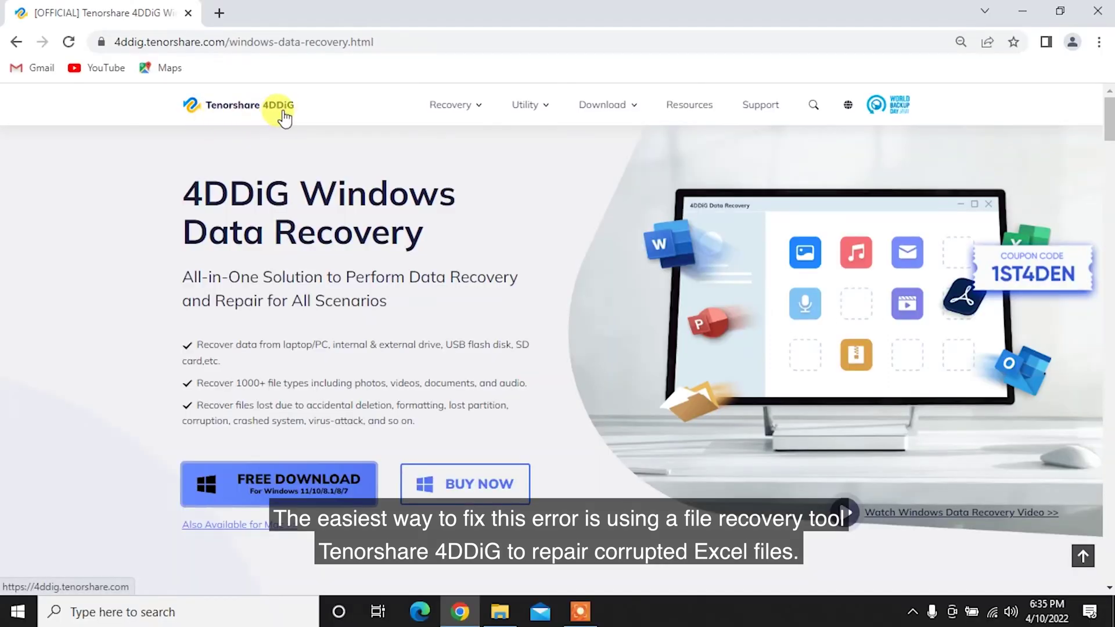
pyautogui.moveTo(183, 192); pyautogui.dragTo(439, 224)
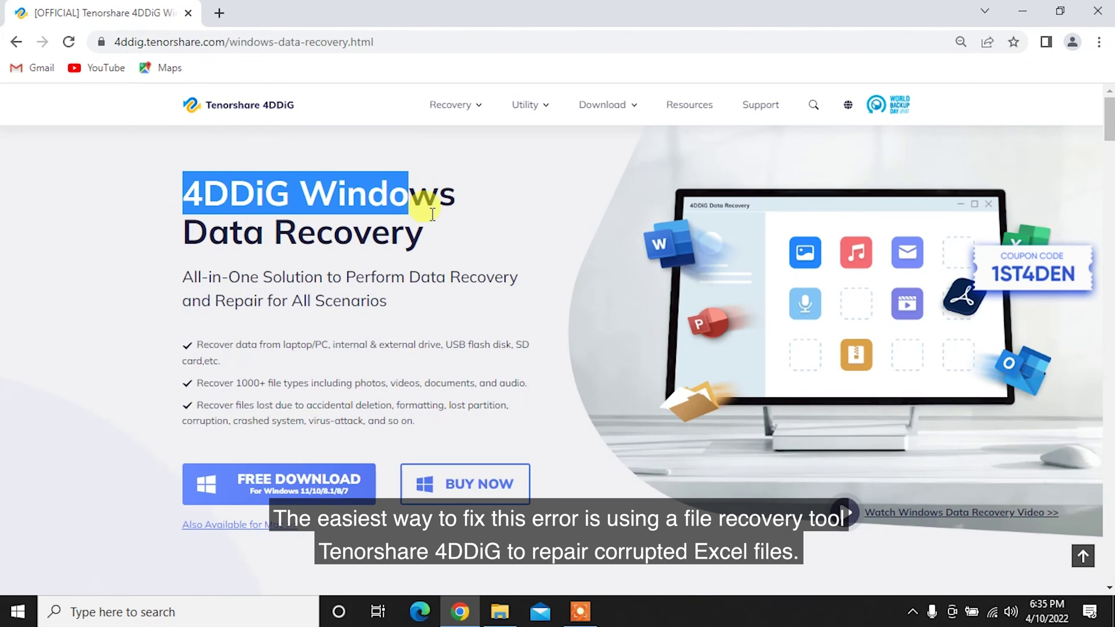
pyautogui.click(439, 223)
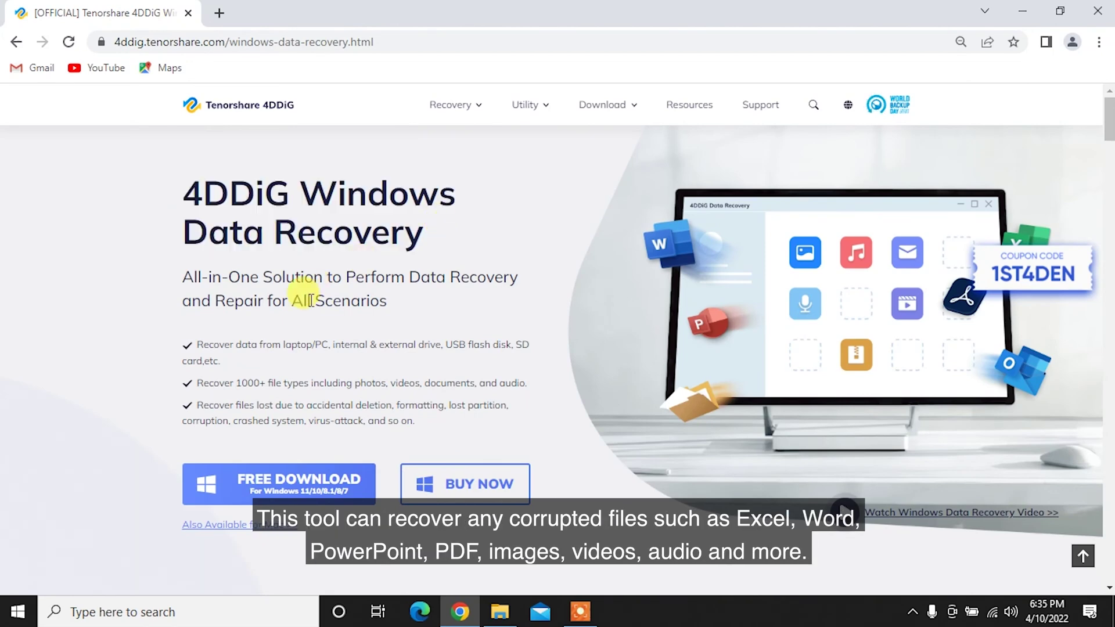
pyautogui.moveTo(227, 346)
pyautogui.mouseDown()
pyautogui.moveTo(240, 367)
pyautogui.moveTo(520, 386)
pyautogui.mouseUp()
pyautogui.click(228, 375)
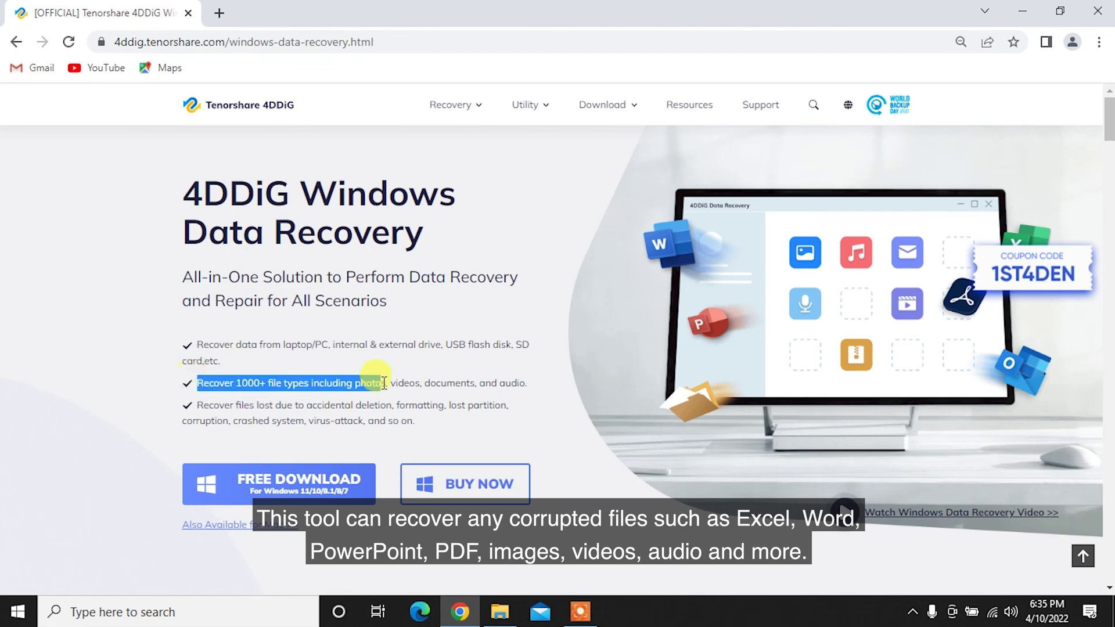
pyautogui.click(535, 388)
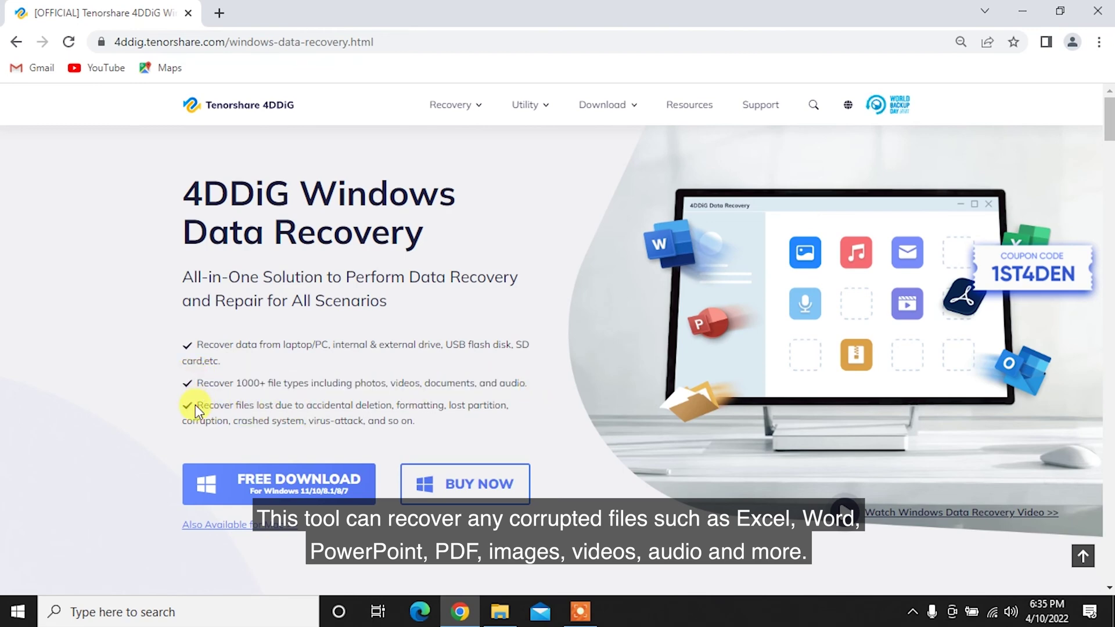
pyautogui.moveTo(195, 405); pyautogui.dragTo(409, 422)
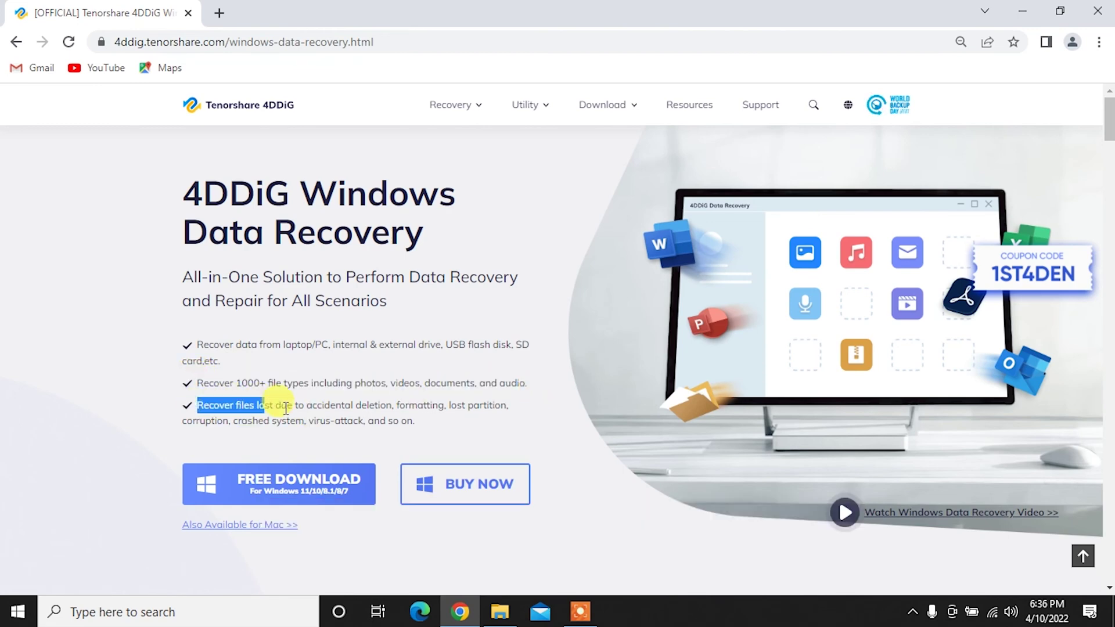
pyautogui.click(438, 426)
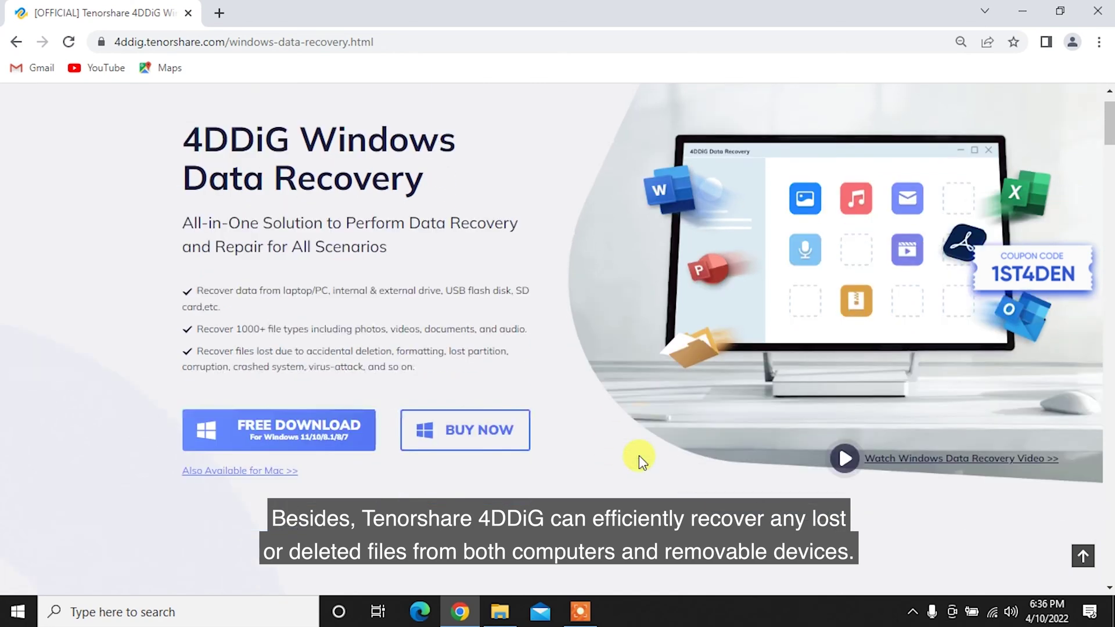
pyautogui.scroll(-5, 639, 456)
pyautogui.scroll(-2, 639, 456)
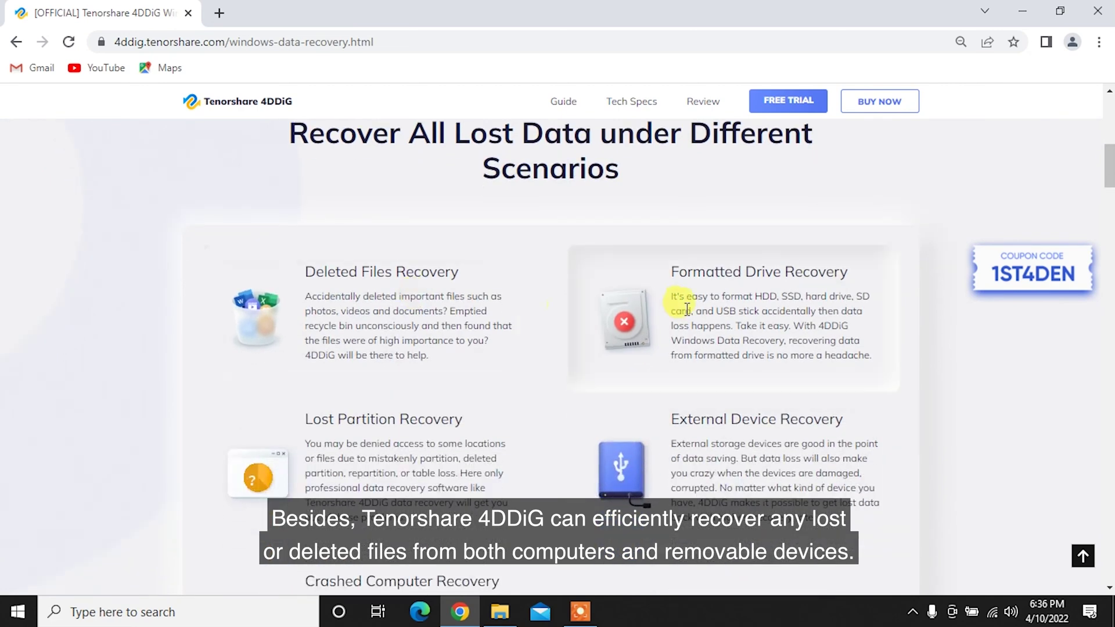
pyautogui.scroll(-2, 714, 444)
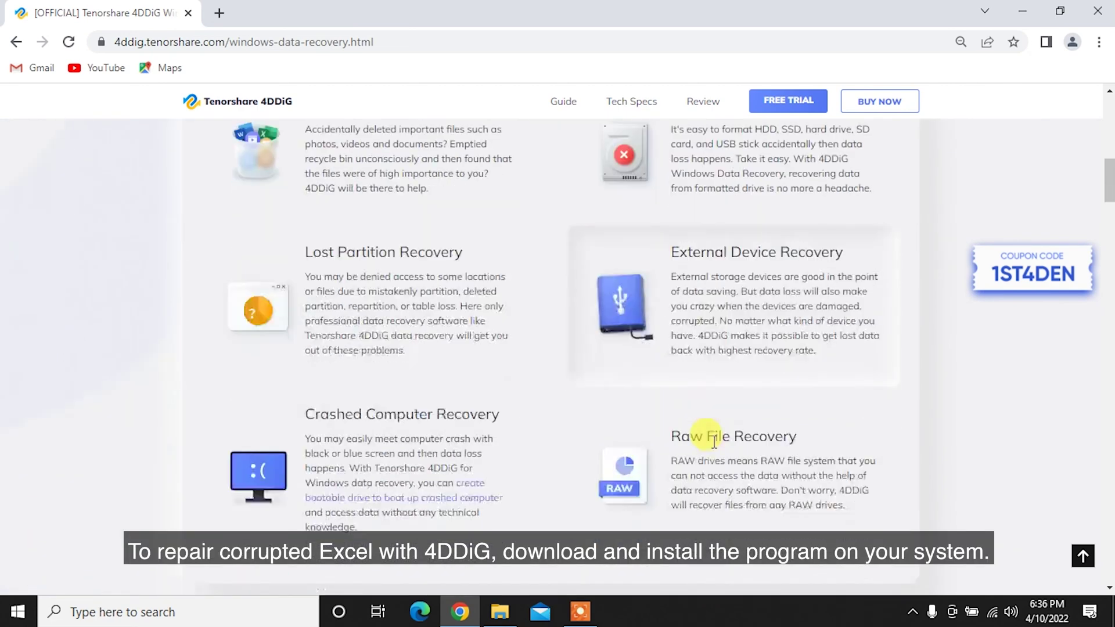
pyautogui.scroll(-6, 715, 444)
# Expand Step 3, Recover Lost Files, in the guide and download the free trial
pyautogui.click(328, 404)
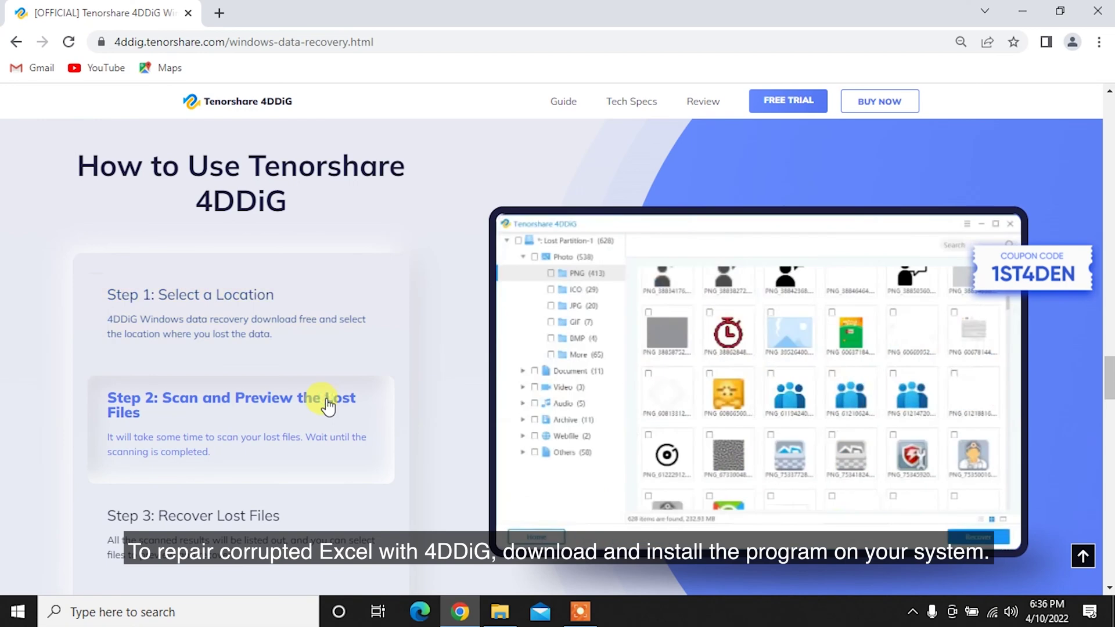
pyautogui.click(316, 520)
pyautogui.click(788, 102)
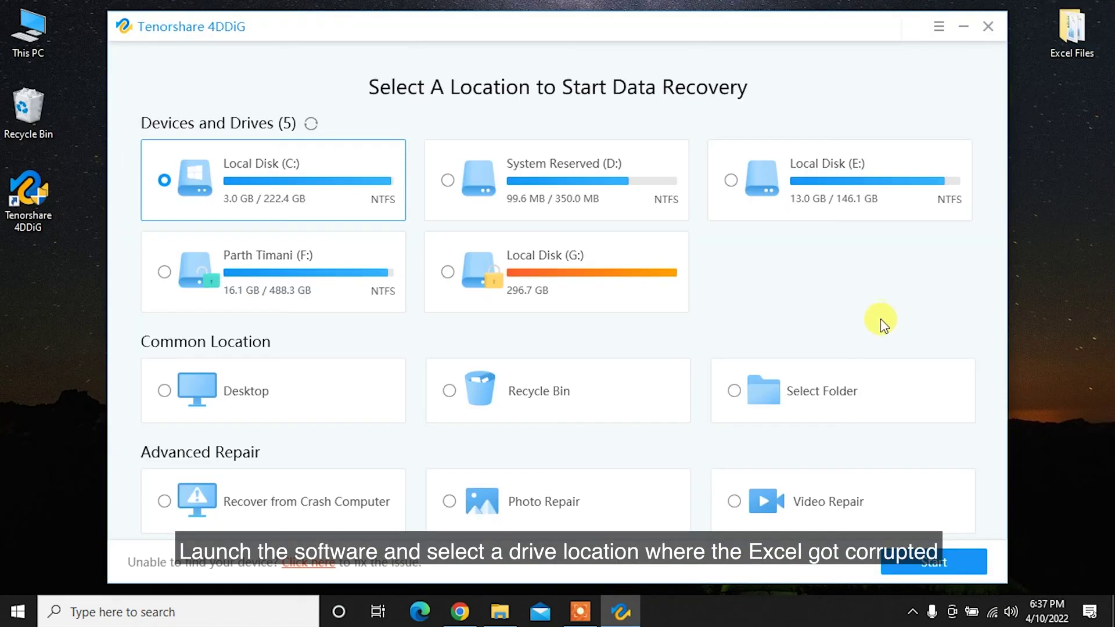
# Scan the Desktop's Excel Files folder in 4DDiG with only Document file types selected
pyautogui.click(861, 385)
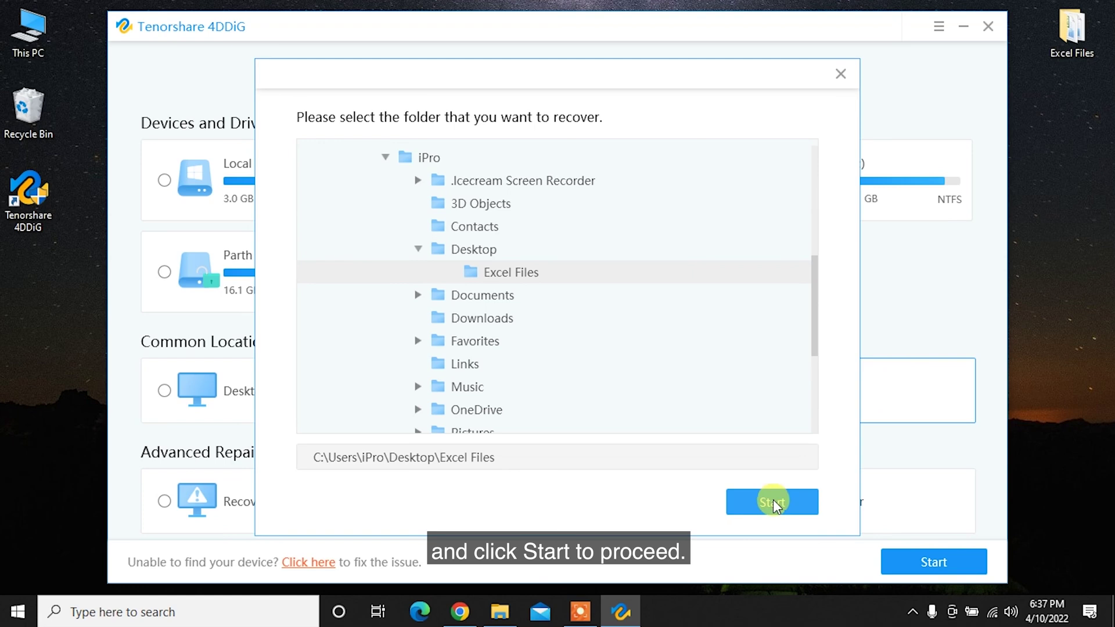
pyautogui.click(774, 502)
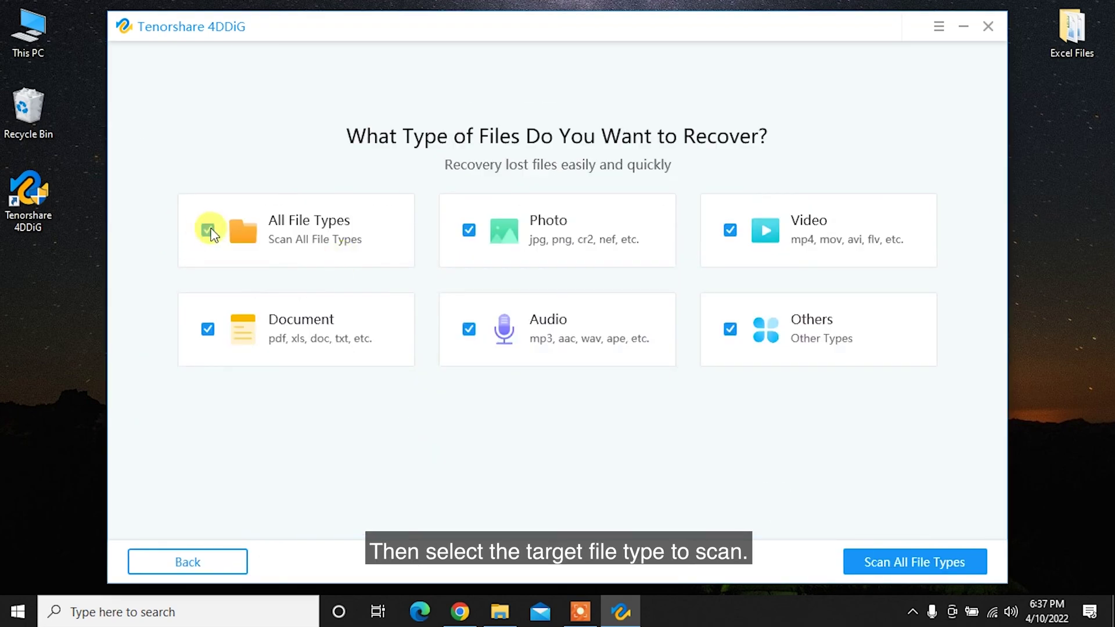
pyautogui.click(207, 230)
pyautogui.click(206, 328)
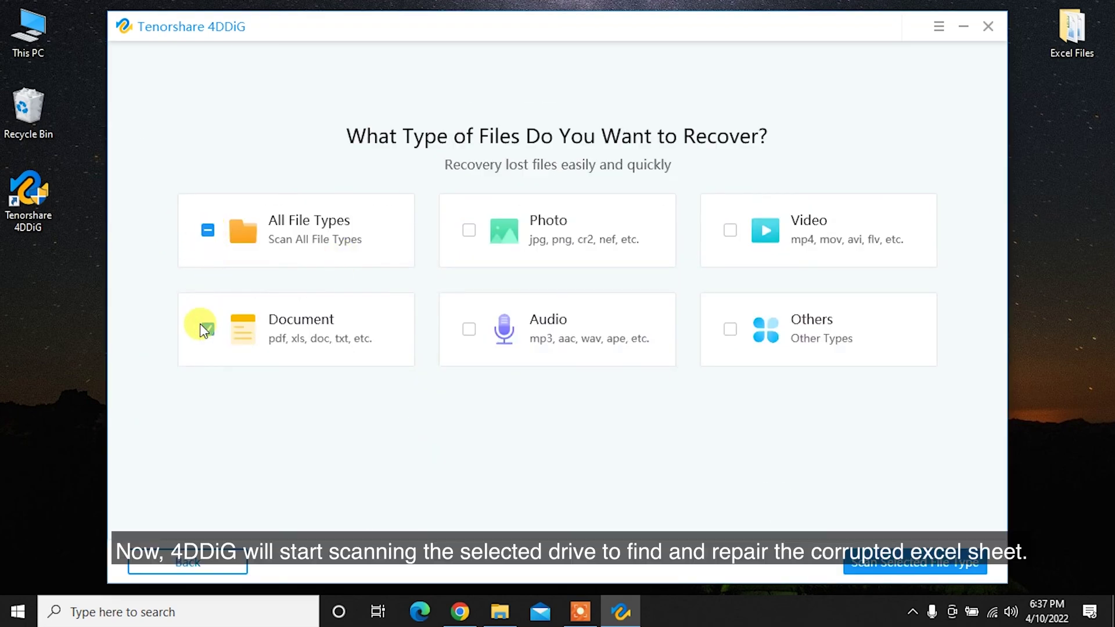
pyautogui.click(906, 564)
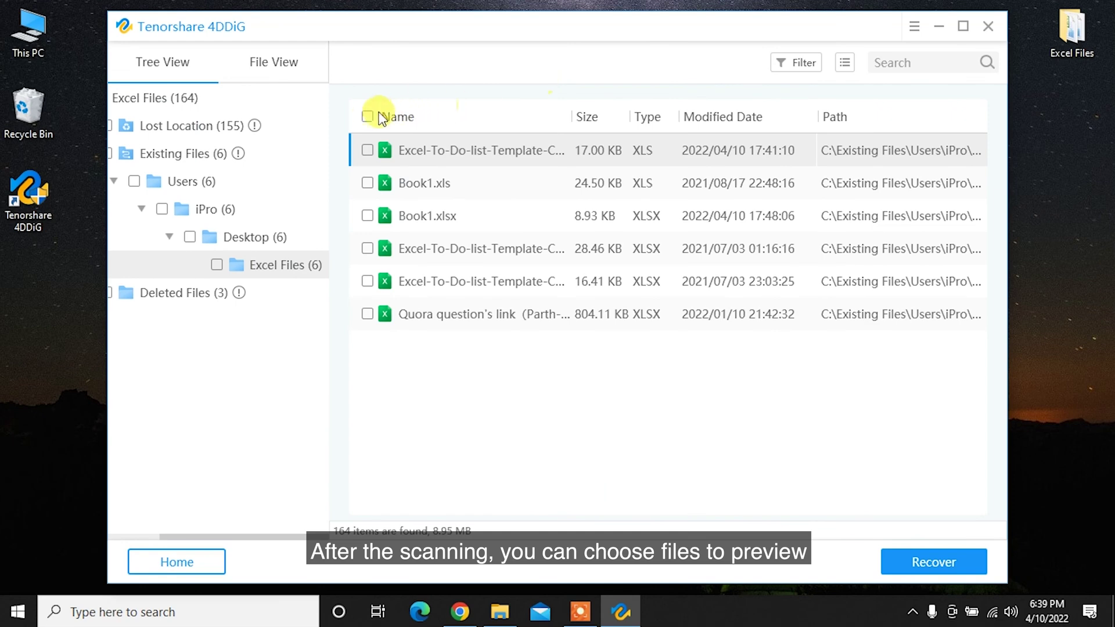
# Recover all six found Excel files to the Desktop despite the partition warning
pyautogui.click(367, 116)
pyautogui.click(935, 562)
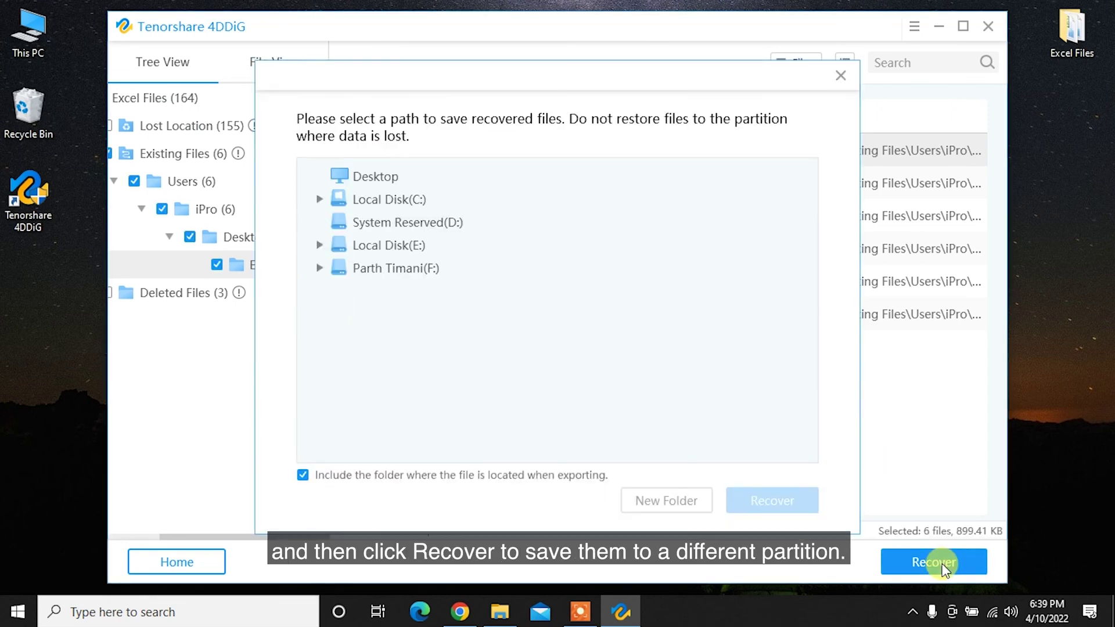
pyautogui.click(369, 190)
pyautogui.click(772, 500)
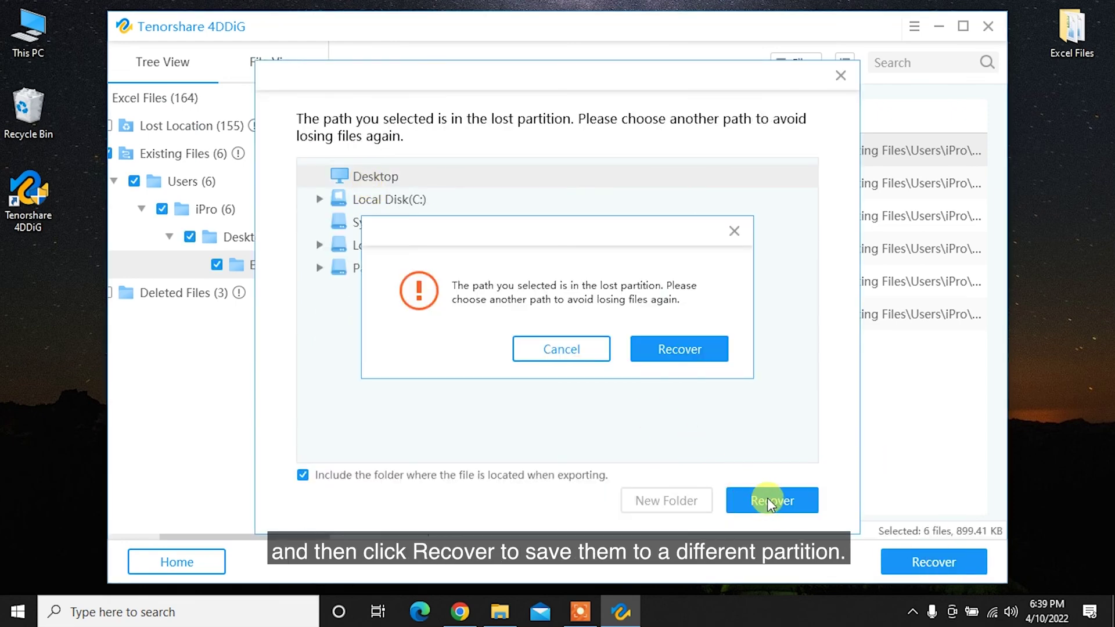
pyautogui.click(669, 349)
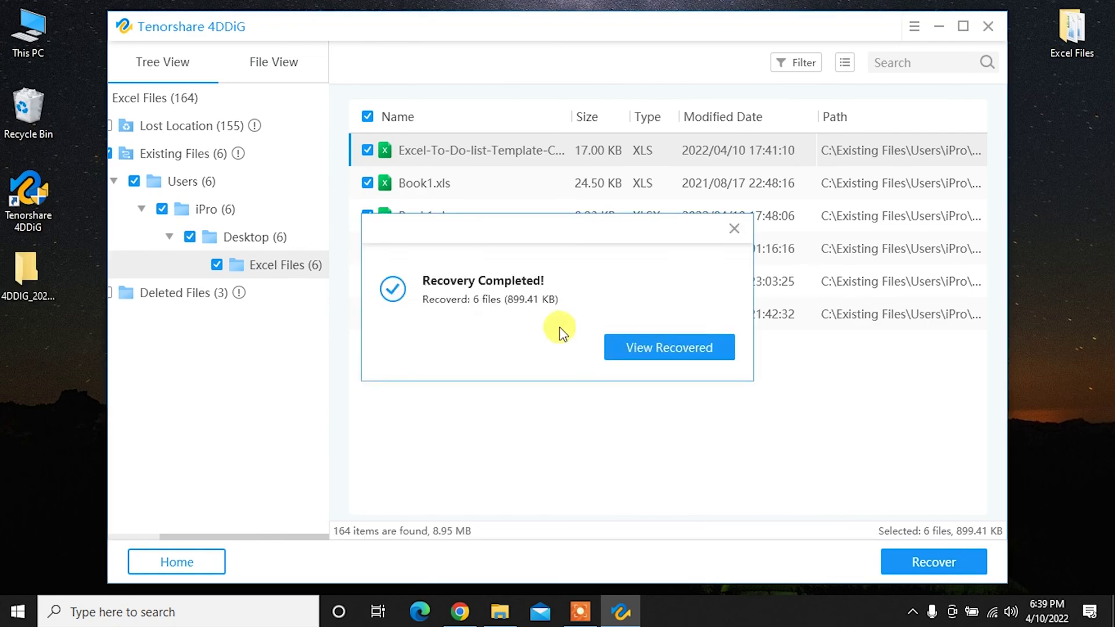
# Open the recovered files folder and select all six workbooks
pyautogui.click(688, 349)
pyautogui.click(942, 29)
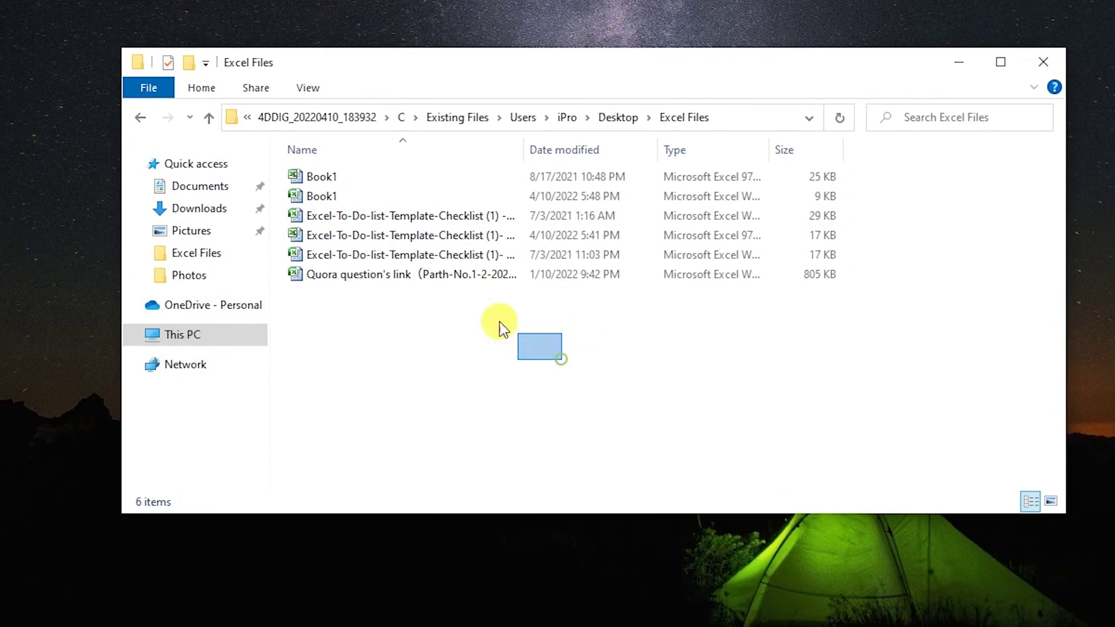
pyautogui.moveTo(561, 359); pyautogui.dragTo(339, 179)
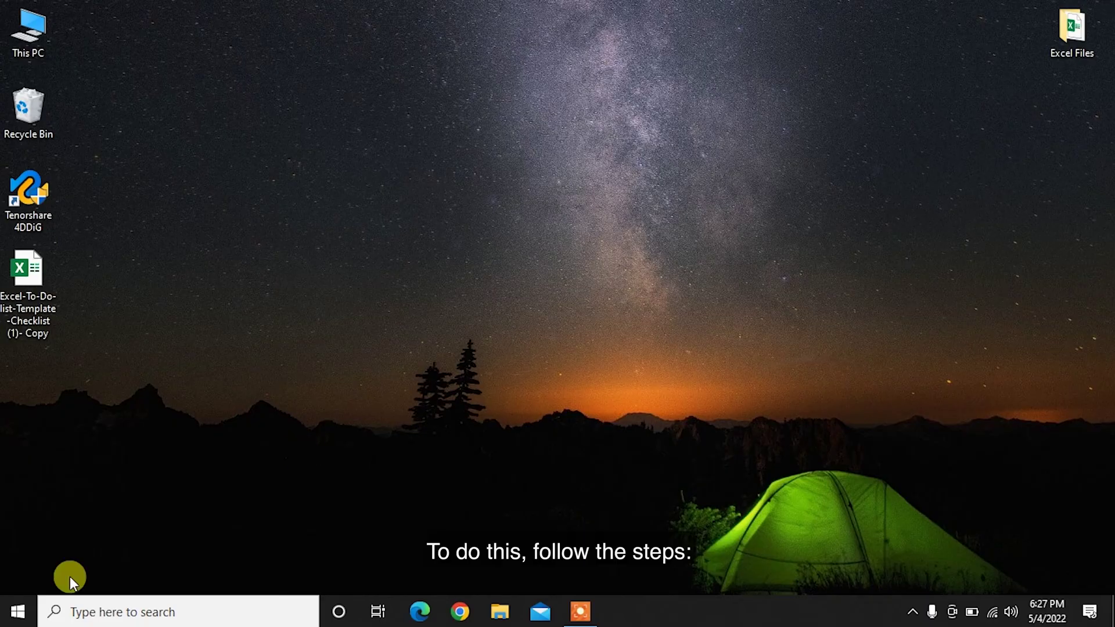
# Go from the Start menu to Control Panel's 'Uninstall a program' list
pyautogui.click(17, 611)
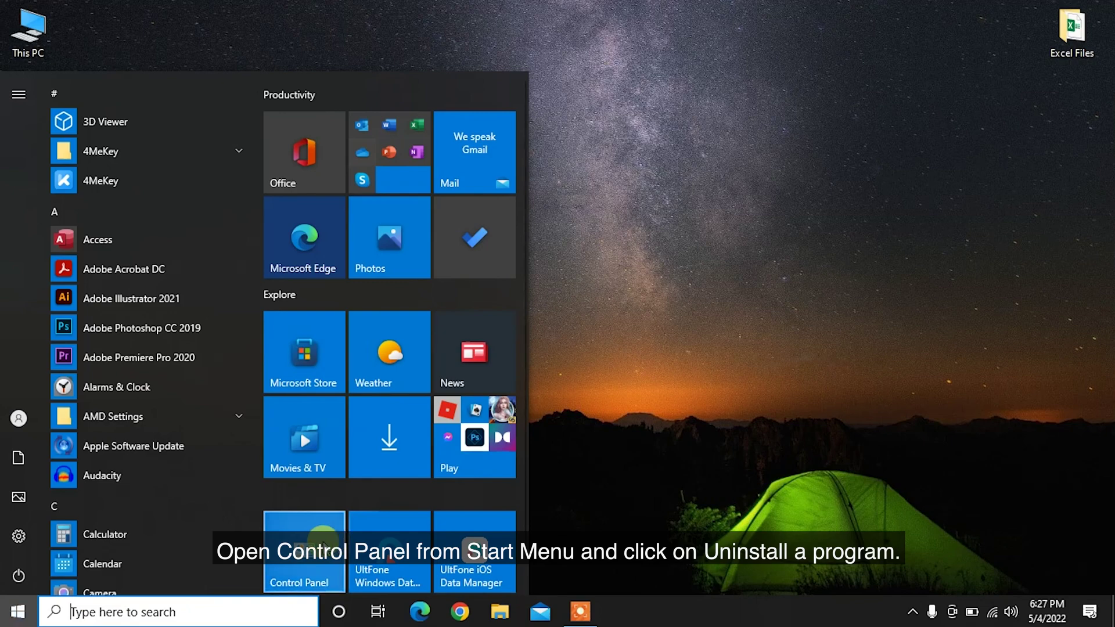
pyautogui.click(305, 549)
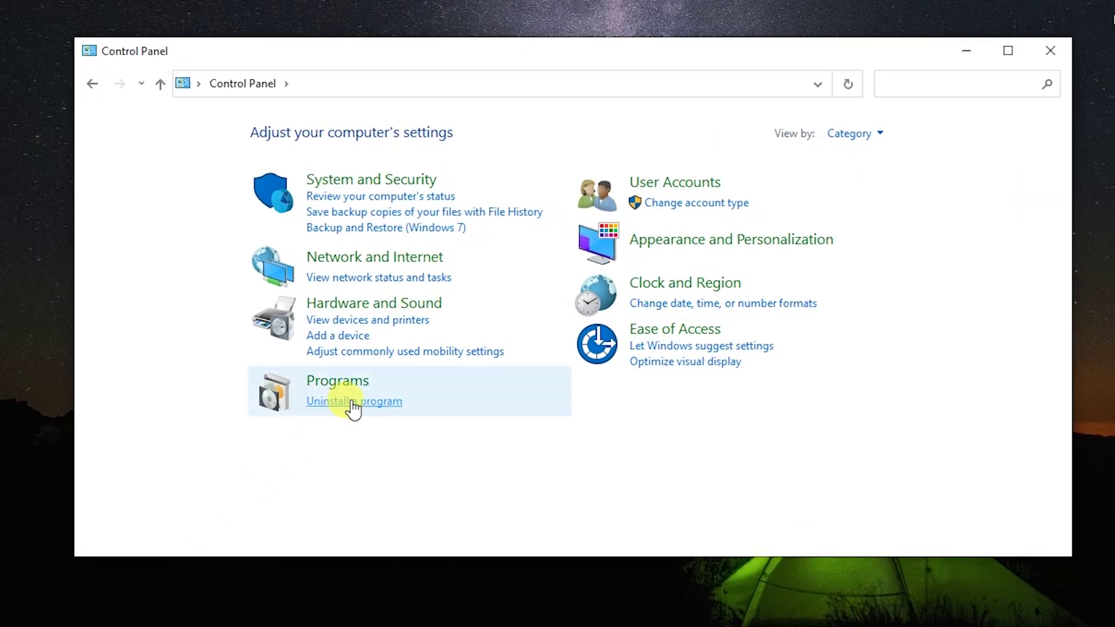
pyautogui.click(355, 401)
pyautogui.scroll(-5, 338, 386)
pyautogui.scroll(-4, 340, 386)
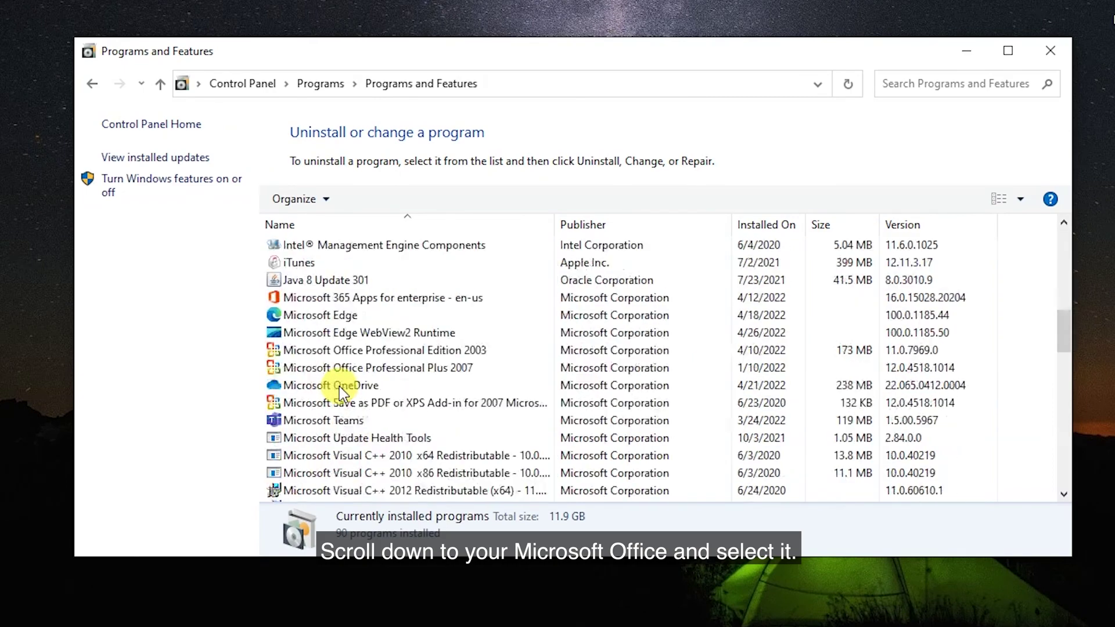
# Run Online Repair on Microsoft 365 Apps for enterprise through its Change options
pyautogui.click(320, 297)
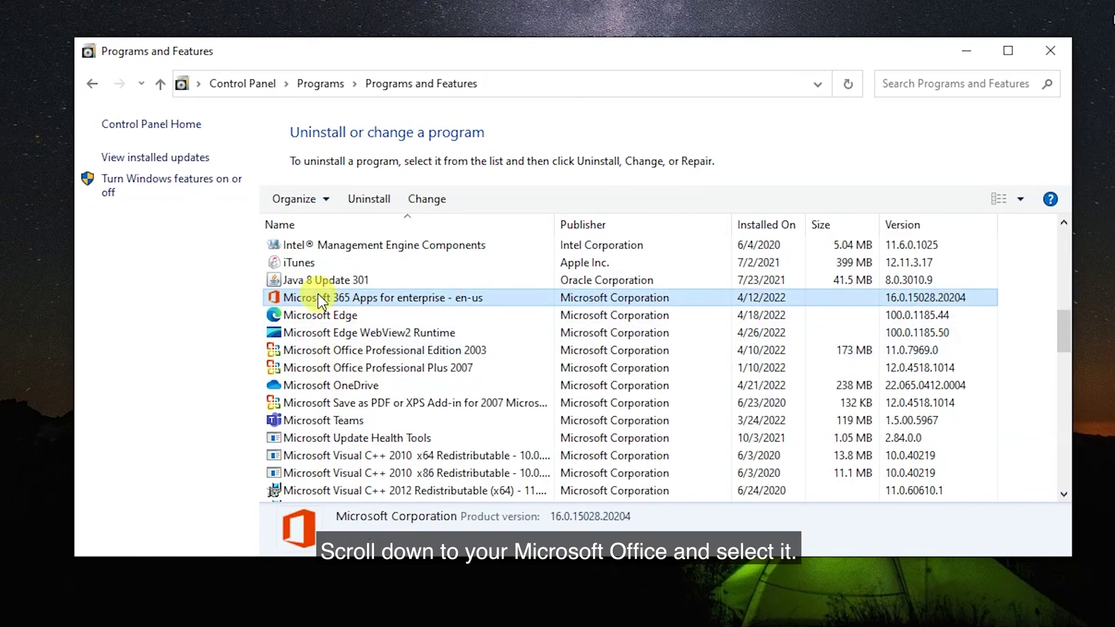
pyautogui.click(426, 199)
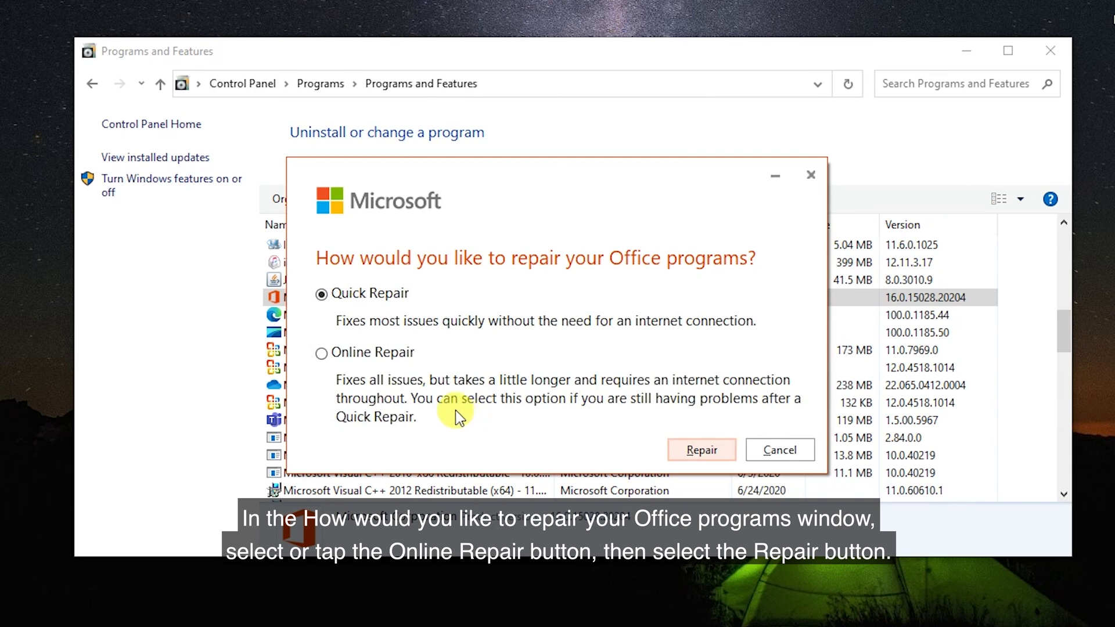
pyautogui.click(353, 351)
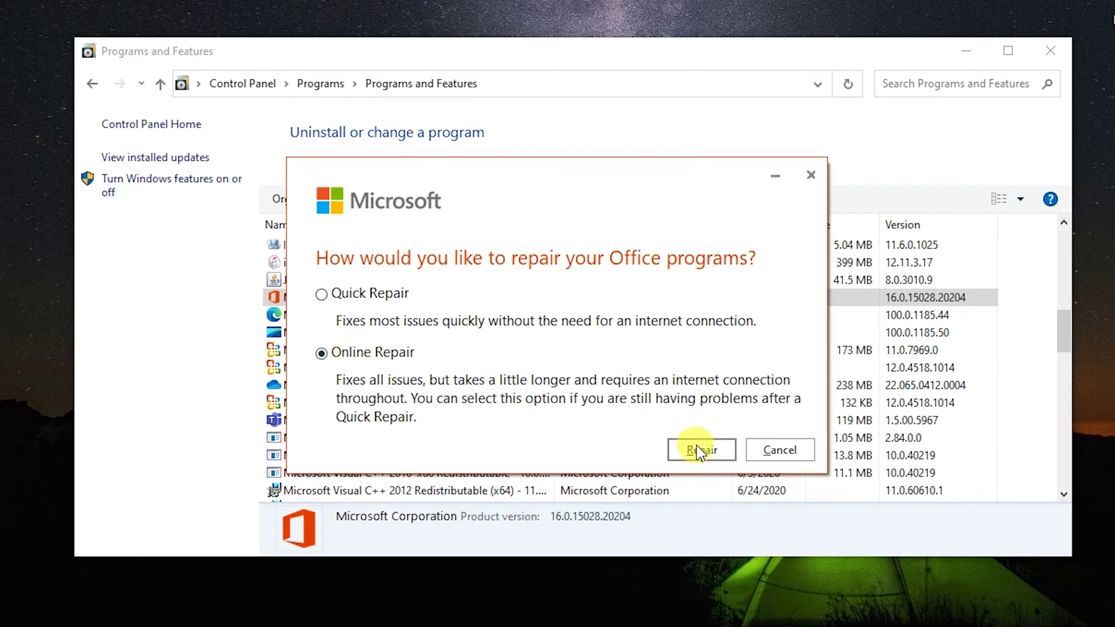
pyautogui.click(701, 450)
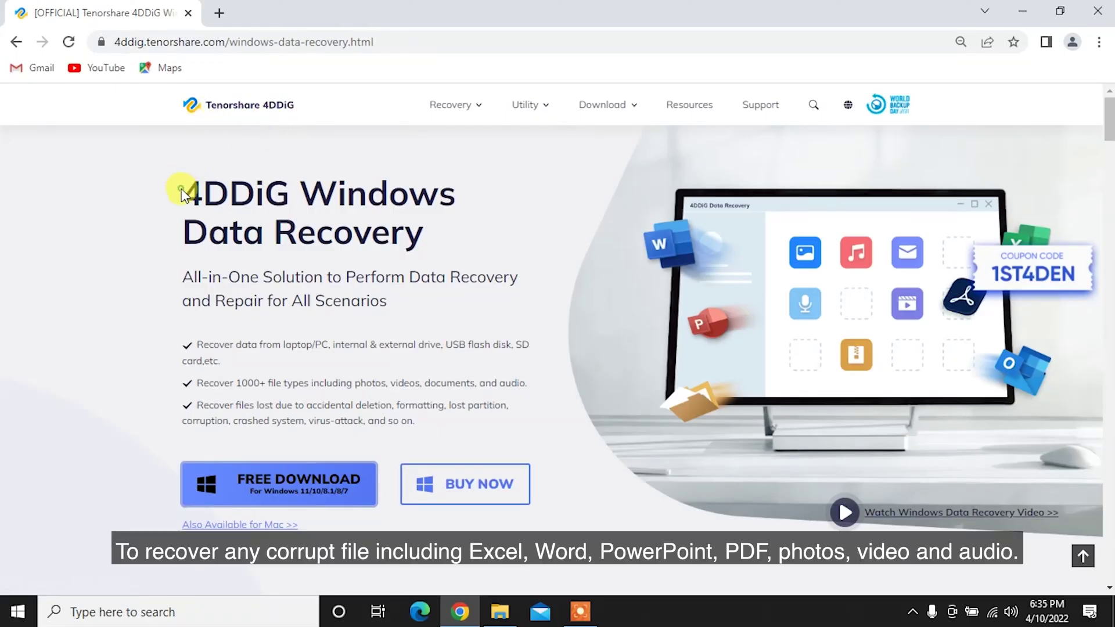
pyautogui.moveTo(183, 194); pyautogui.dragTo(439, 226)
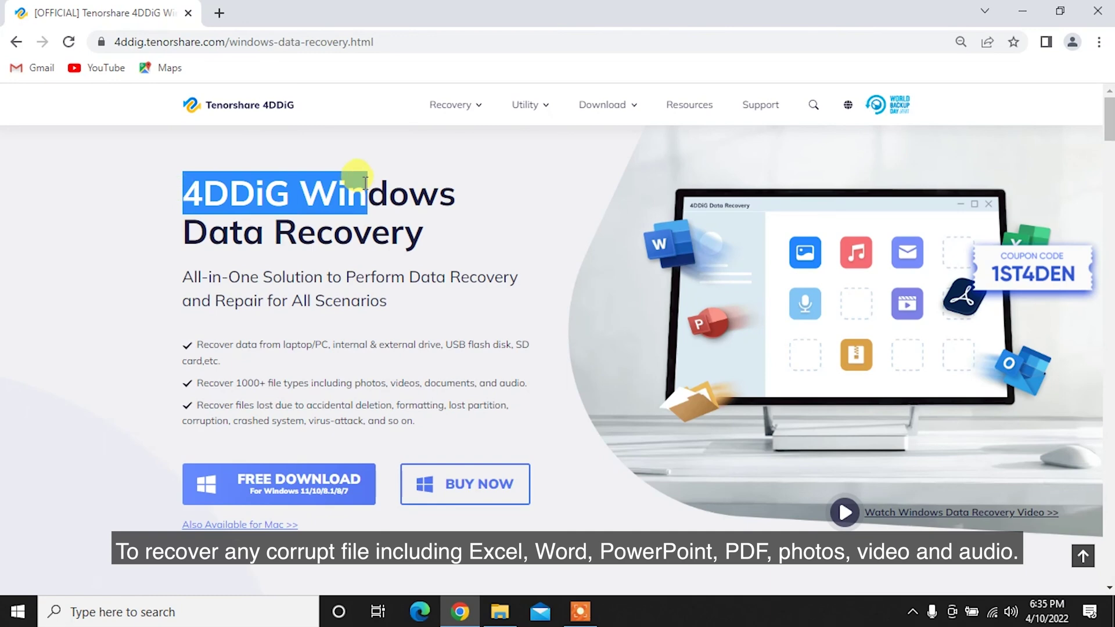
pyautogui.click(440, 225)
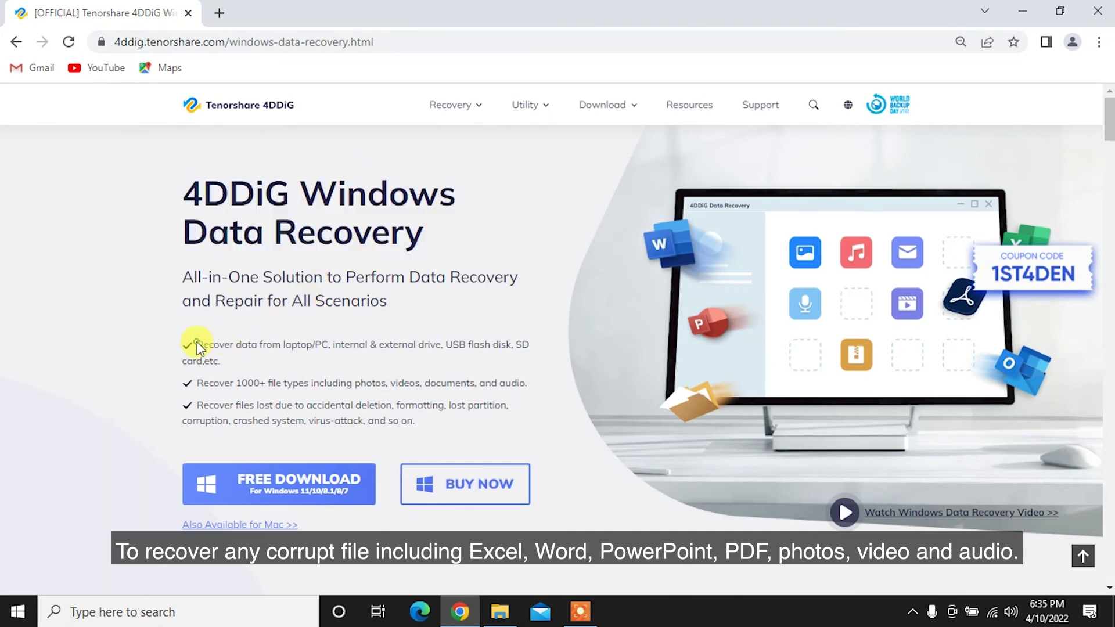
pyautogui.moveTo(197, 345)
pyautogui.mouseDown()
pyautogui.moveTo(240, 361)
pyautogui.moveTo(511, 386)
pyautogui.mouseUp()
pyautogui.click(238, 365)
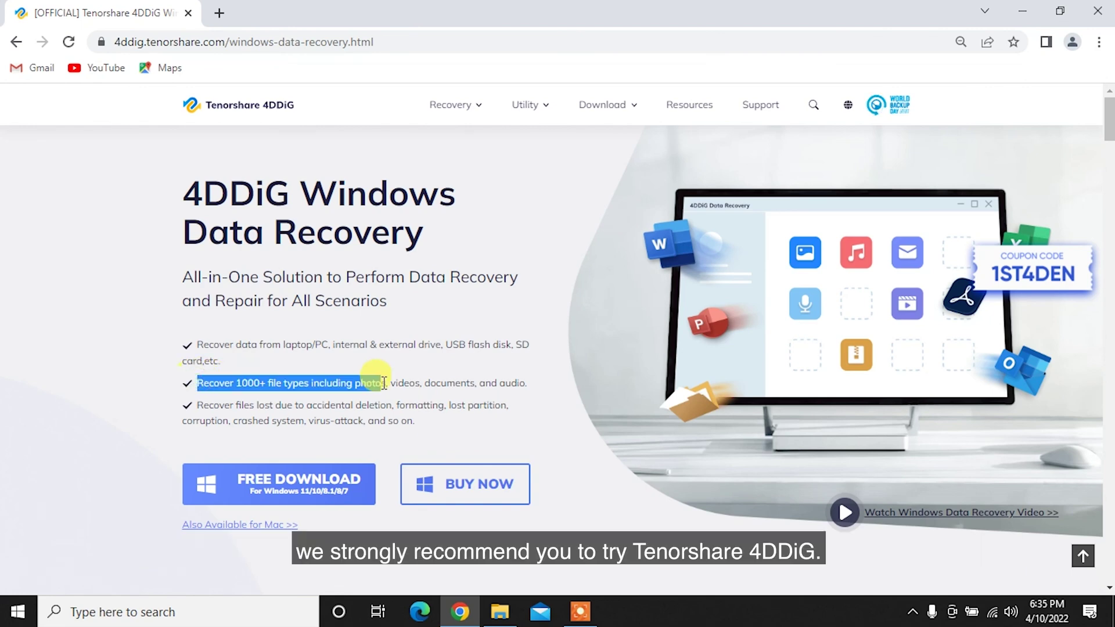
pyautogui.click(535, 388)
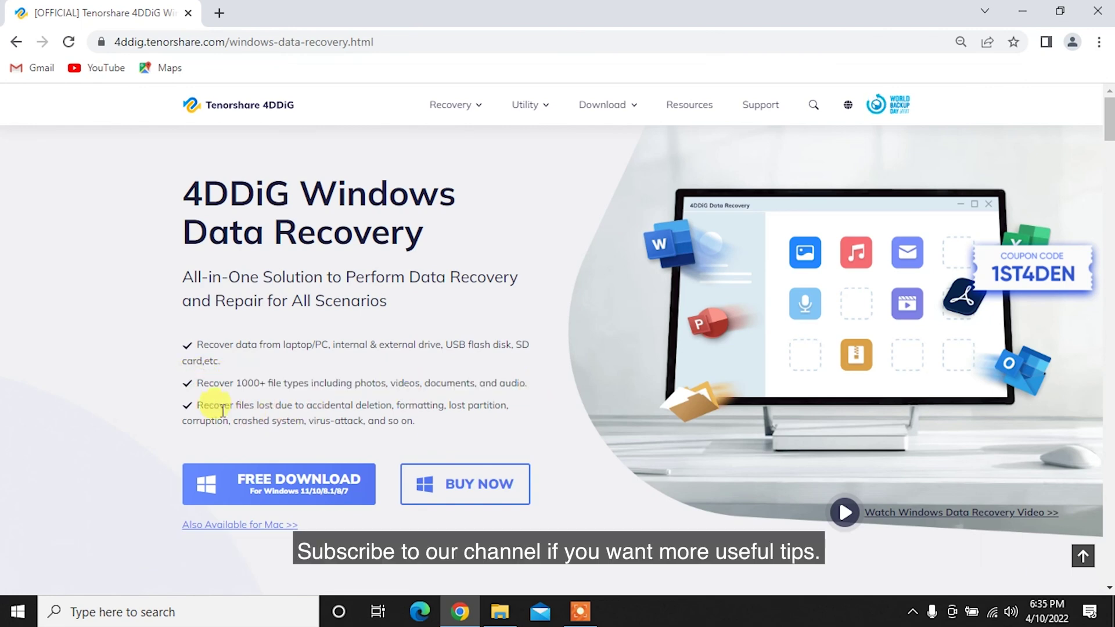
pyautogui.moveTo(195, 405); pyautogui.dragTo(424, 421)
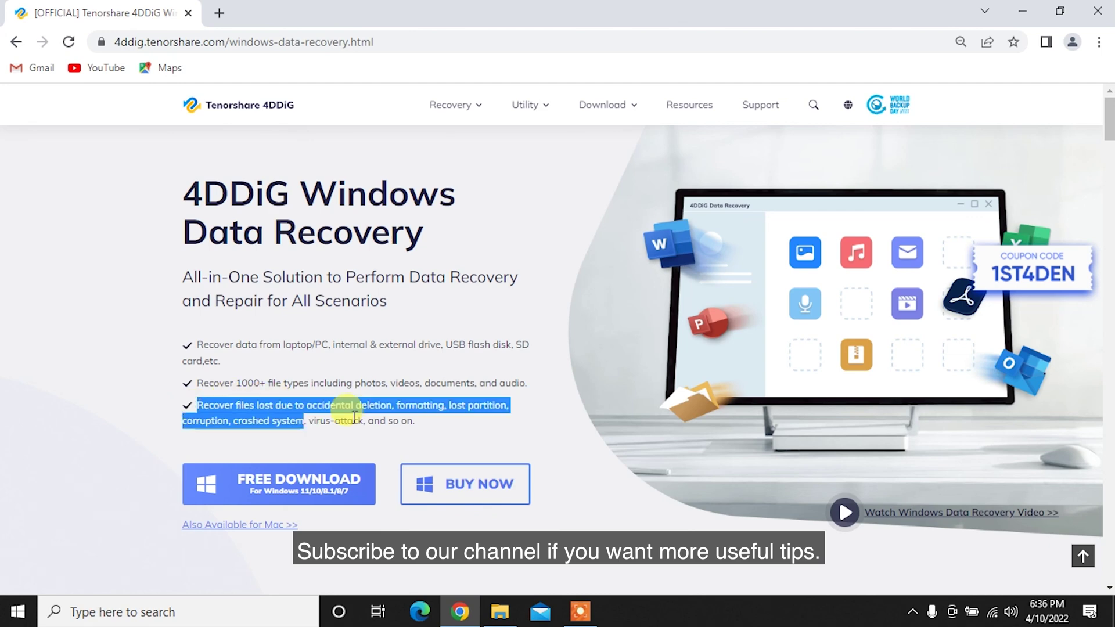
pyautogui.click(434, 426)
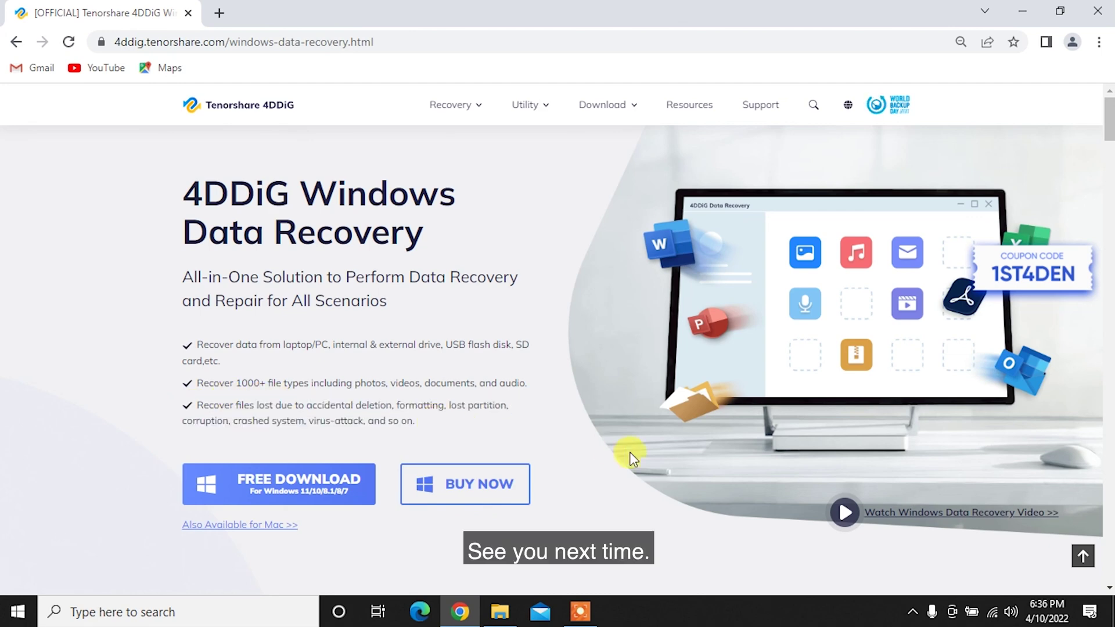